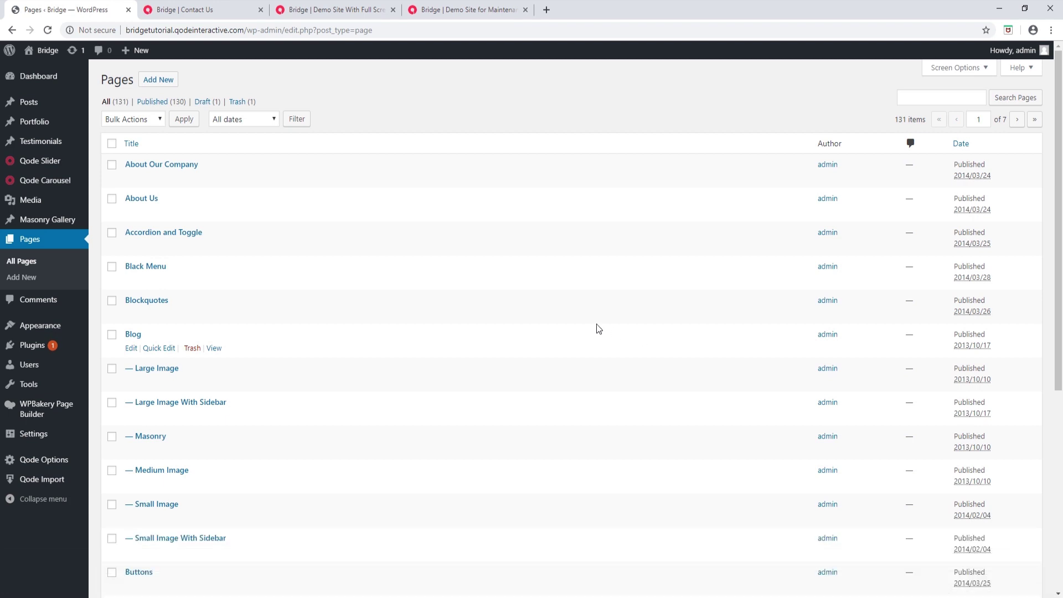
- Add a new page, switch it to the WPBakery Backend Editor, and bring up Add Element
left_click(164, 79)
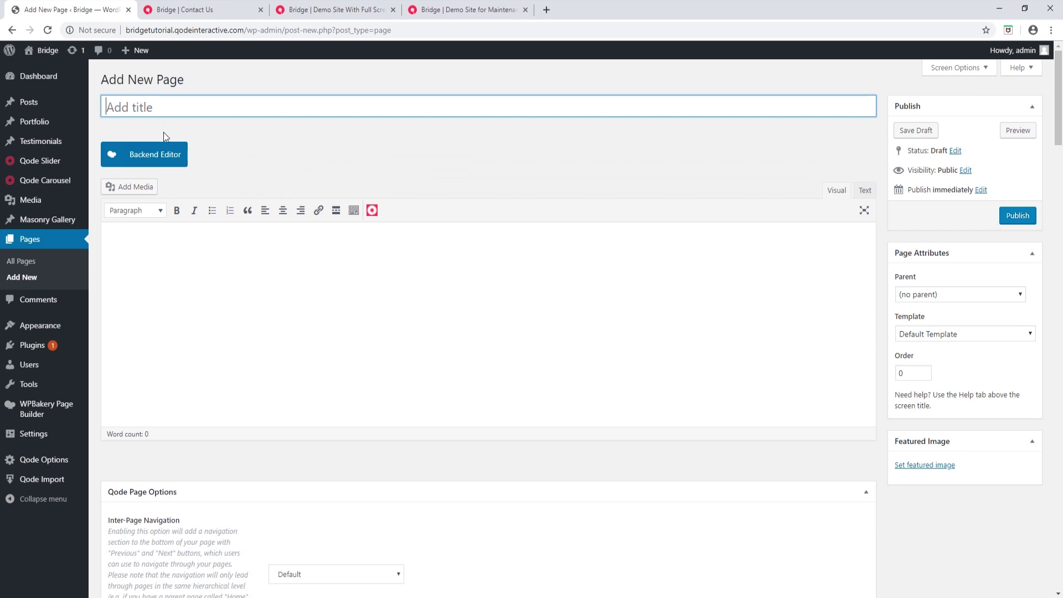
left_click(165, 160)
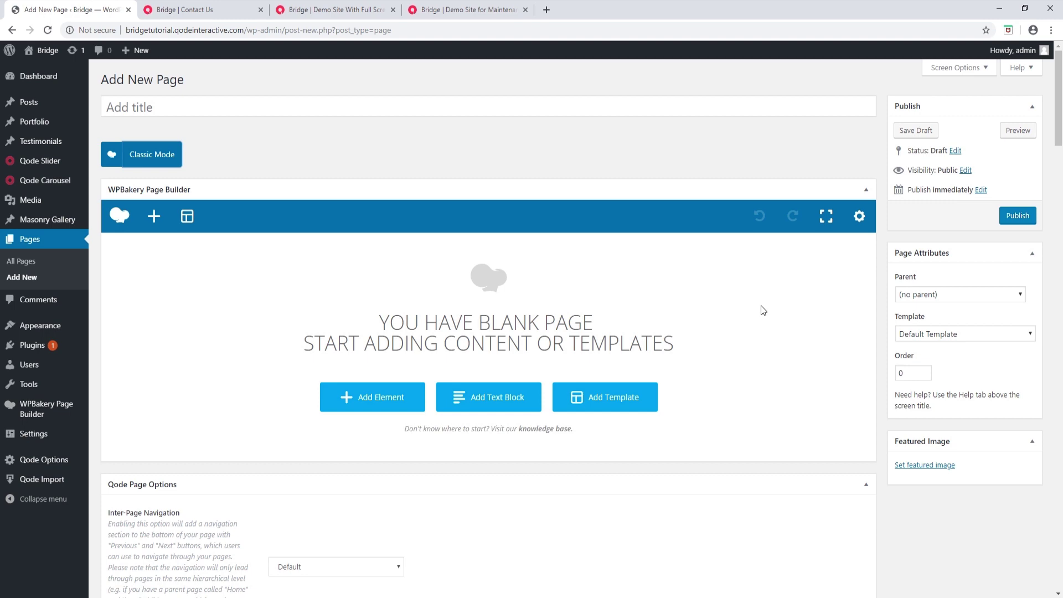
left_click(406, 397)
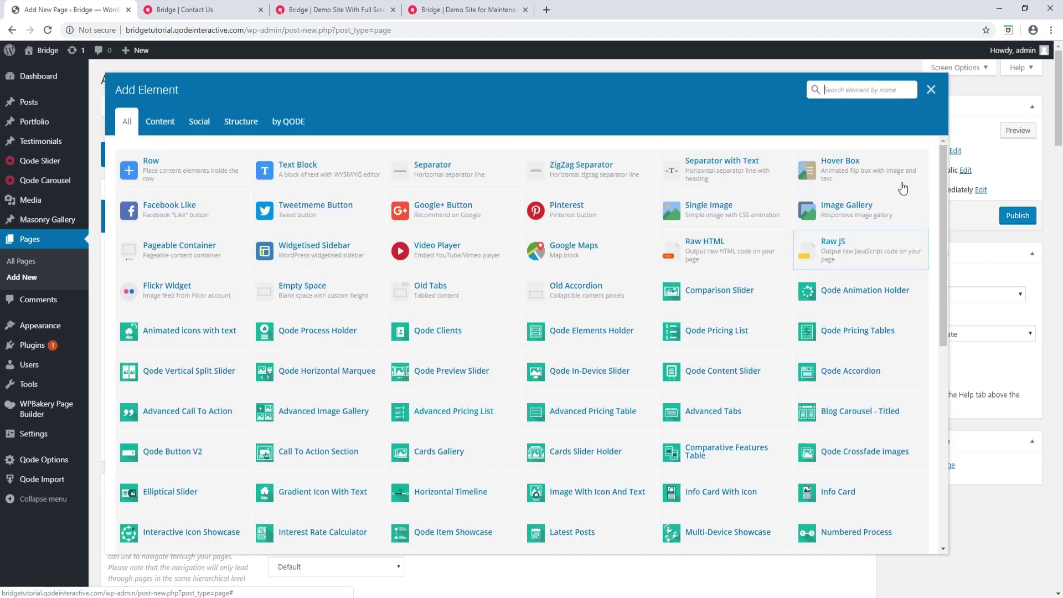
- Close the Add Element dialog and scroll through the page's Qode option boxes
left_click(931, 90)
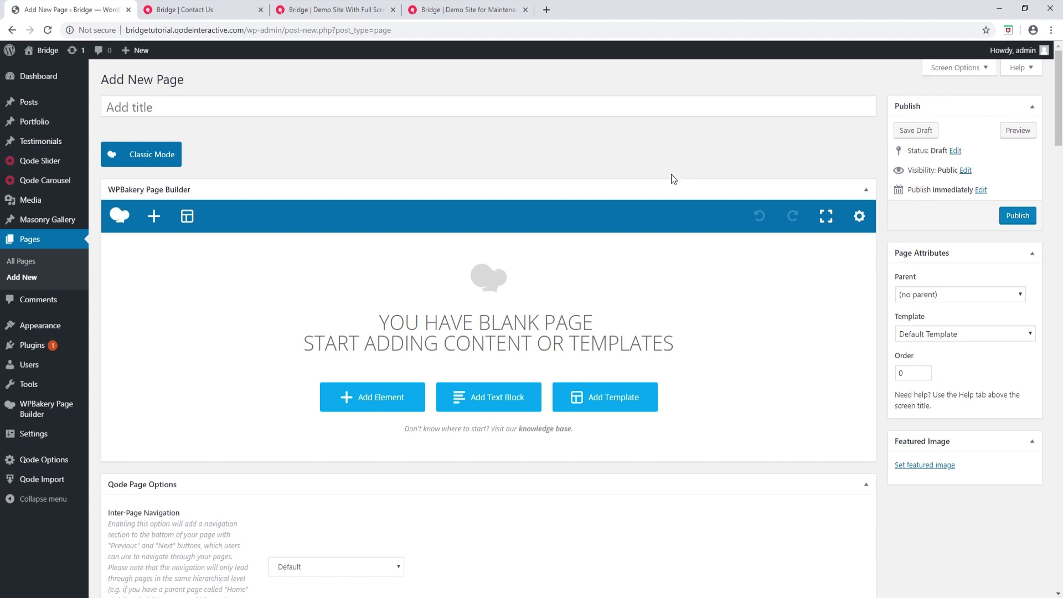
scroll(653, 274, "down", 5)
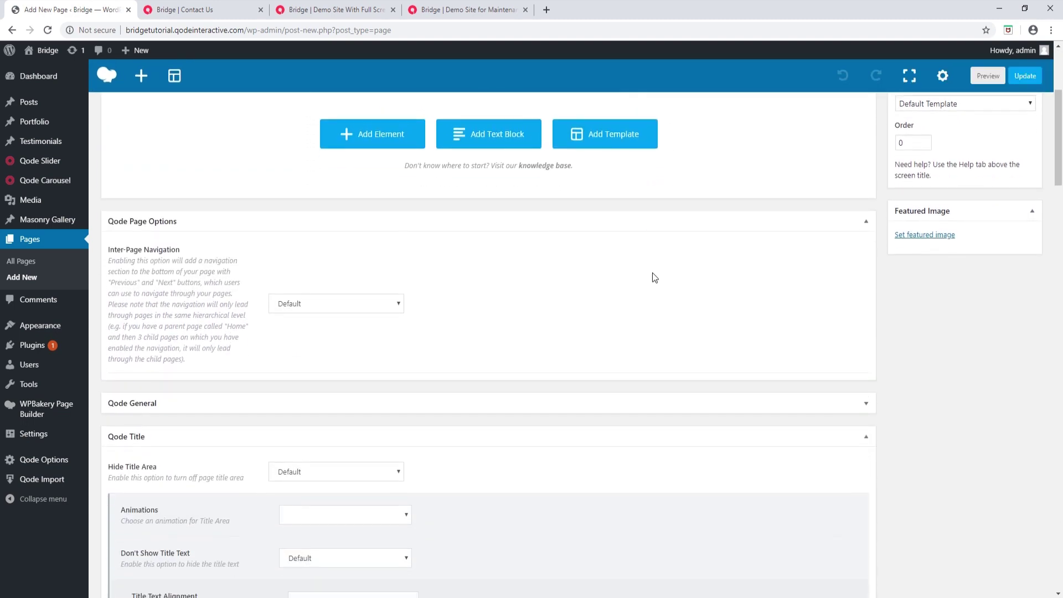
scroll(652, 277, "down", 1)
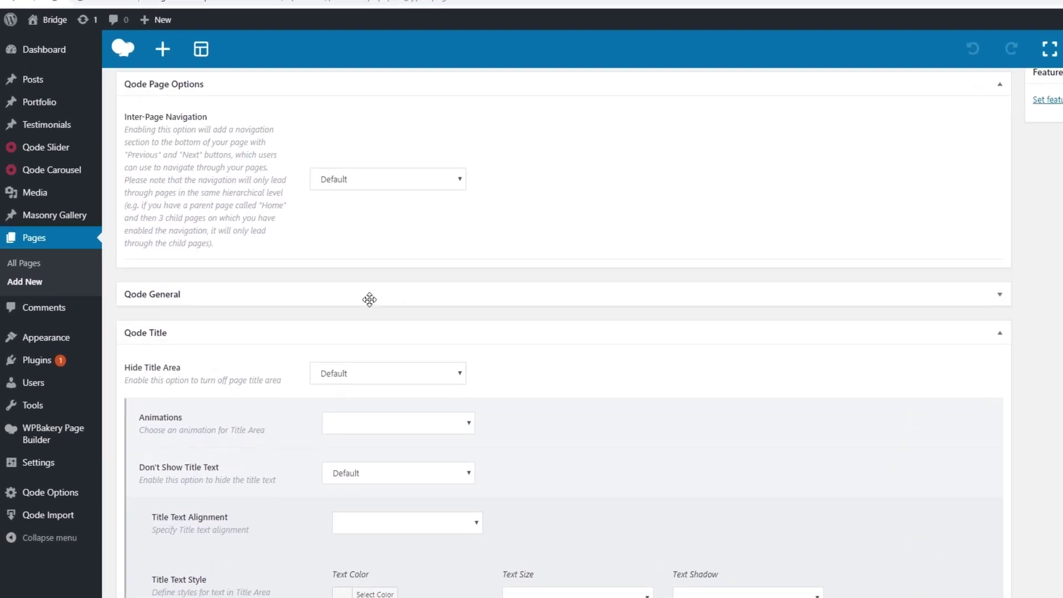
scroll(307, 326, "down", 4)
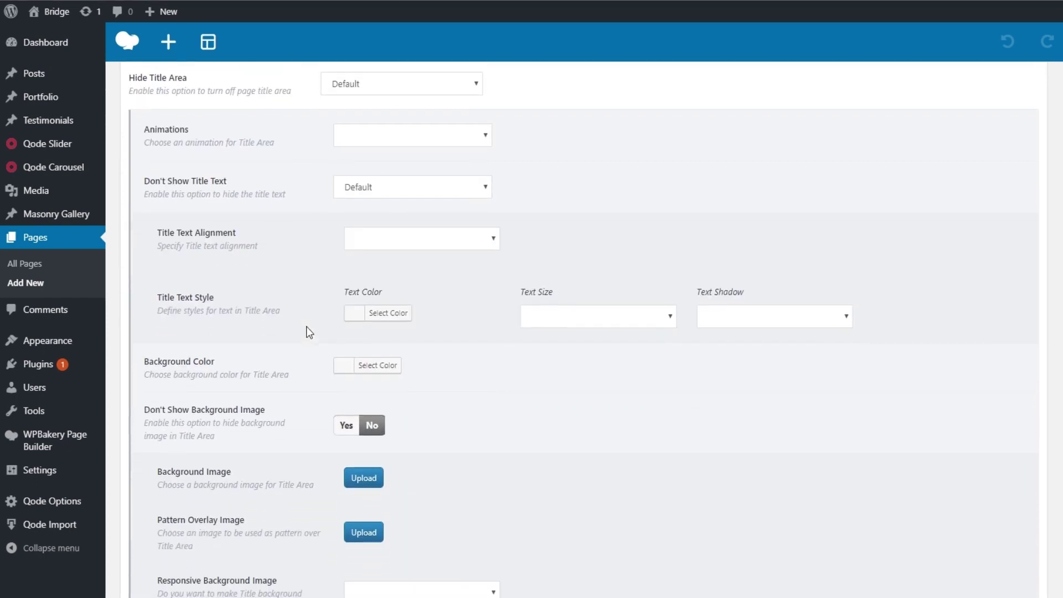
scroll(306, 327, "down", 12)
scroll(307, 327, "down", 10)
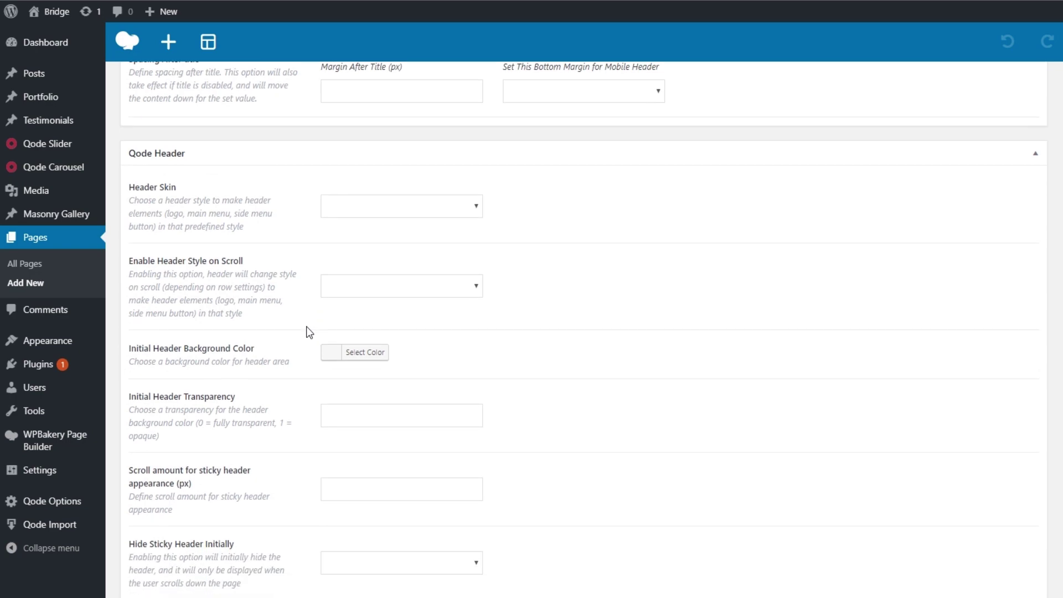
scroll(307, 327, "down", 3)
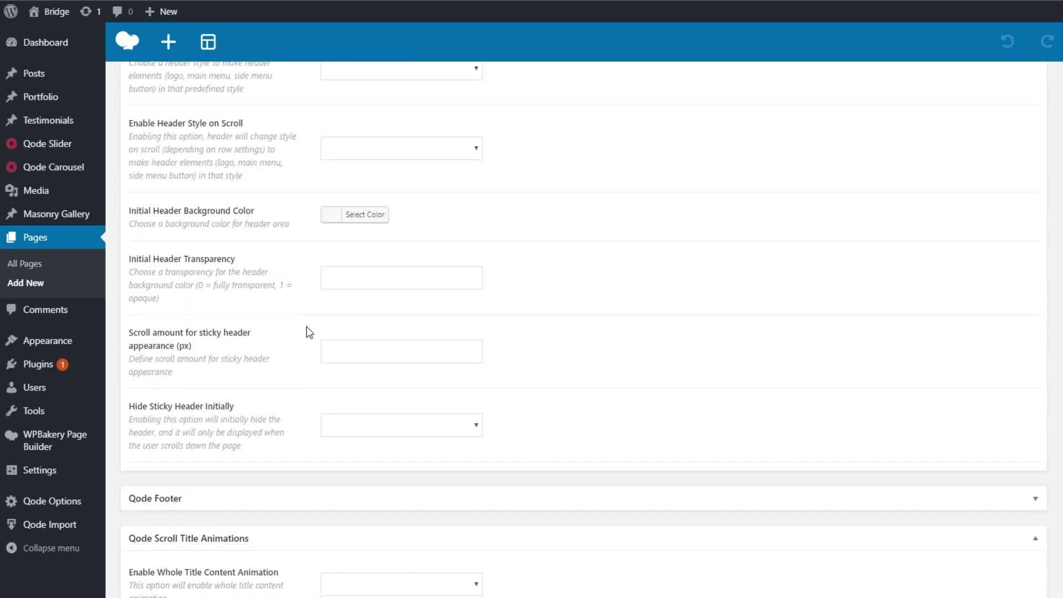
scroll(306, 327, "up", 8)
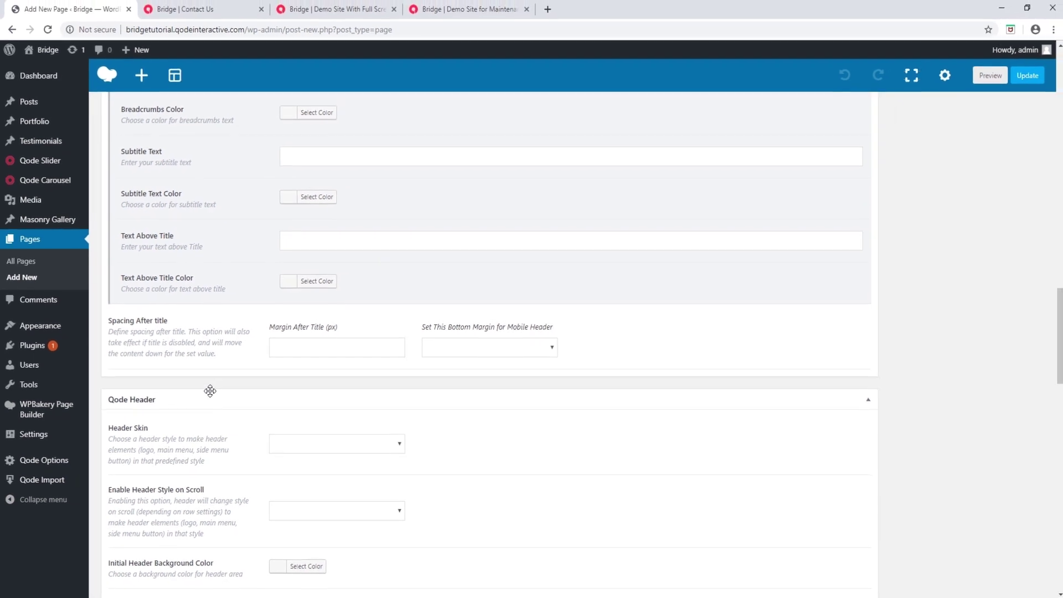
- Collapse the Qode Header, Qode Scroll Title Animations and Qode Title boxes
left_click(209, 398)
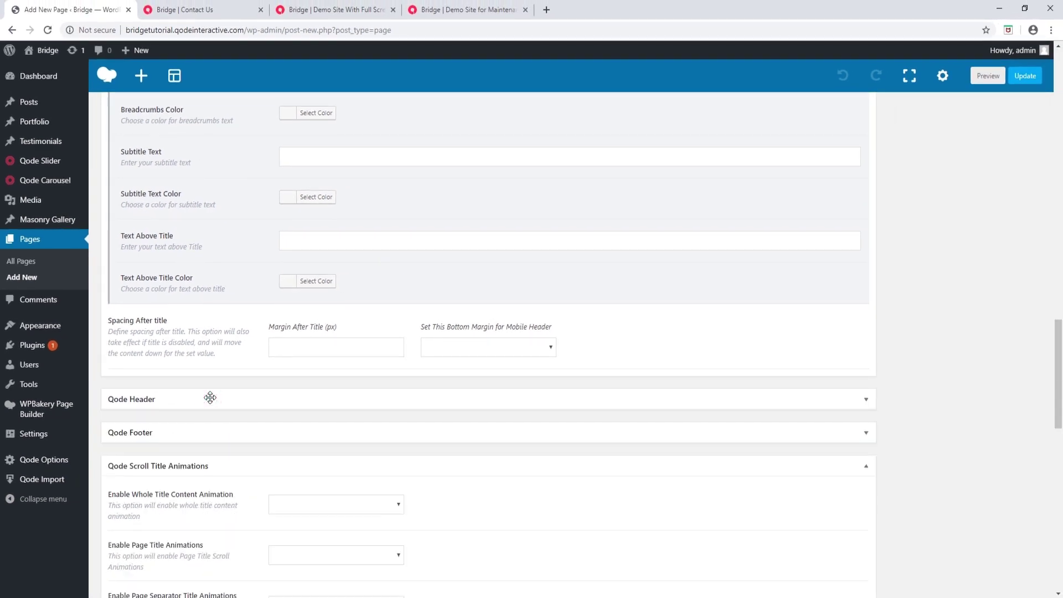
left_click(214, 466)
scroll(261, 328, "up", 15)
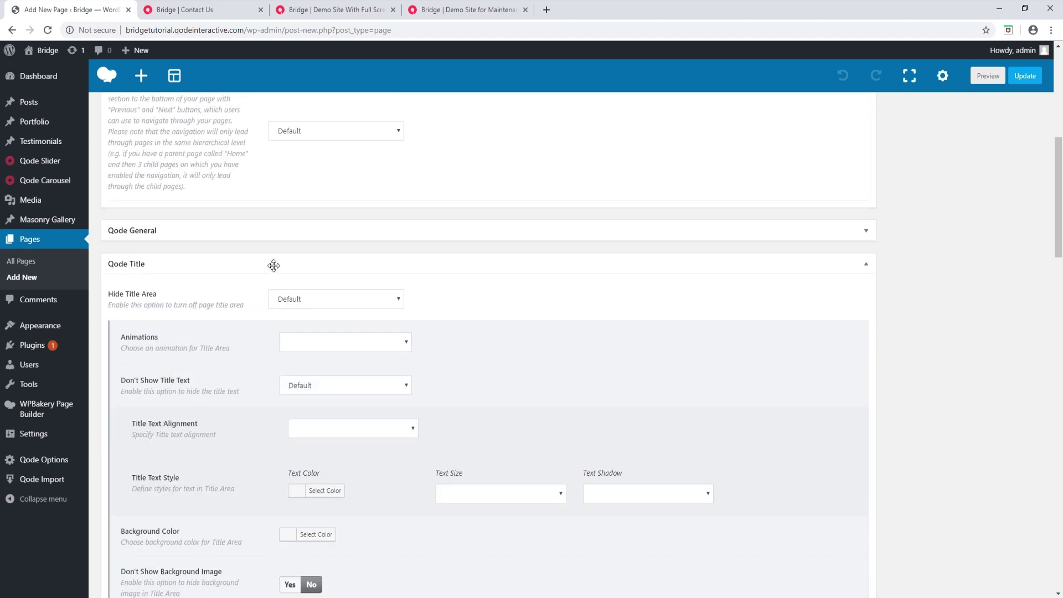
left_click(273, 265)
- Drag the Qode Title box below Qode Header, then scroll back up
left_click_drag(155, 261, 157, 230)
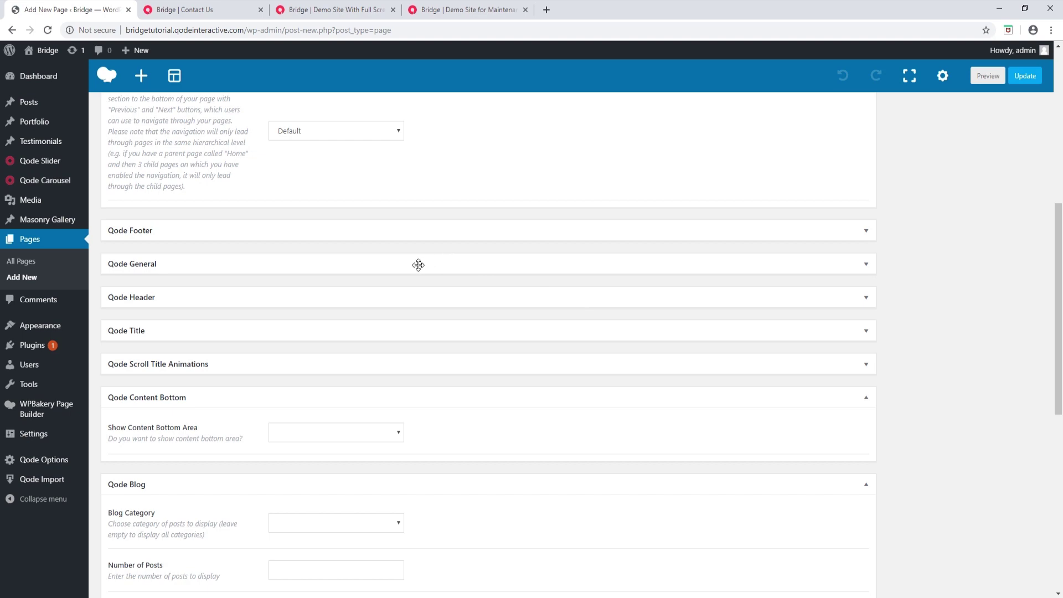
scroll(540, 340, "up", 7)
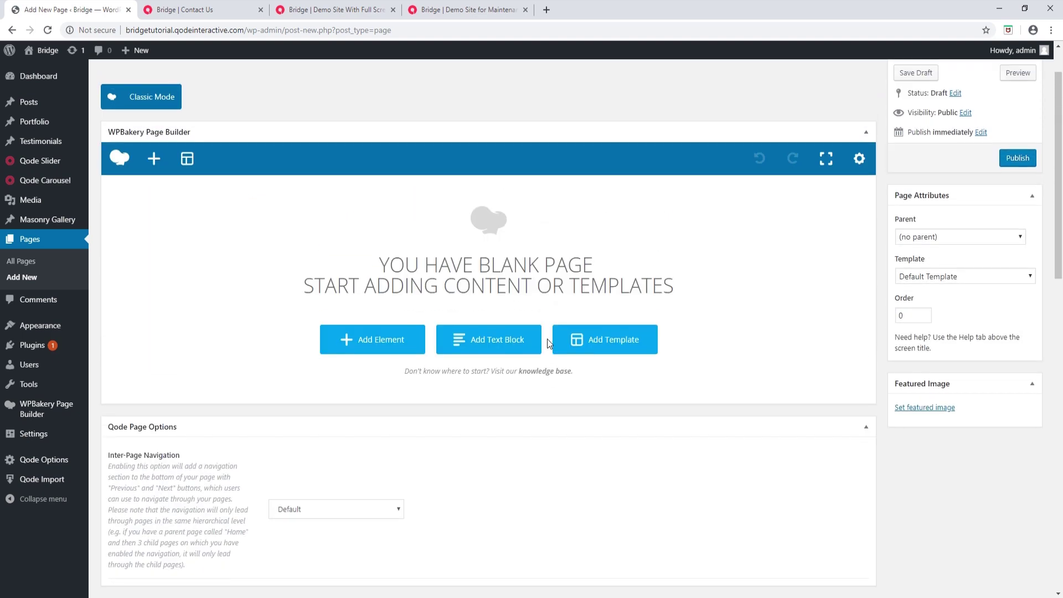
- Enable the Qode Left Menu Area box through Screen Options
scroll(547, 339, "up", 2)
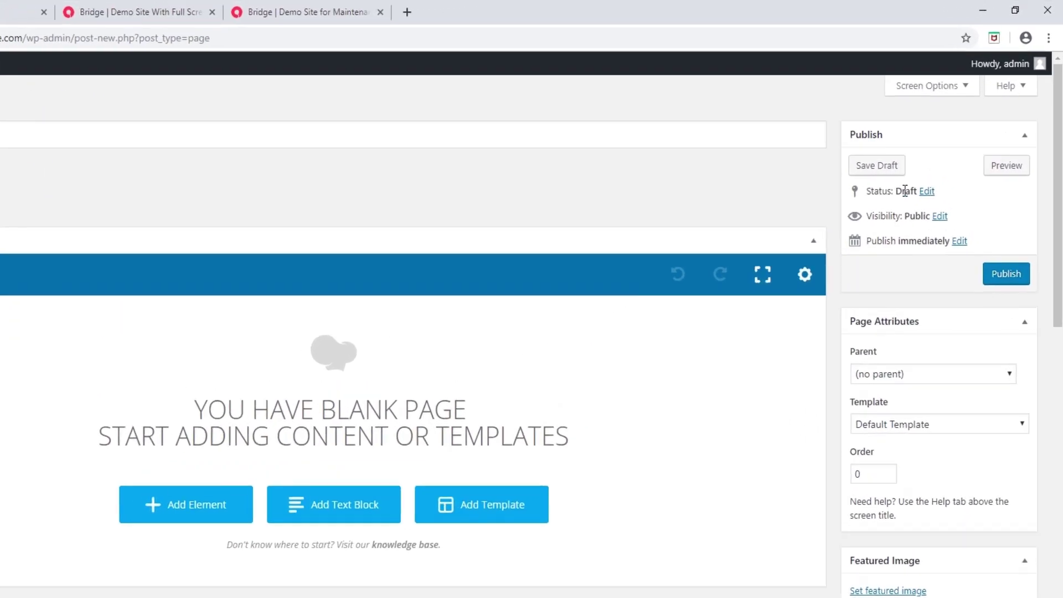
left_click(953, 88)
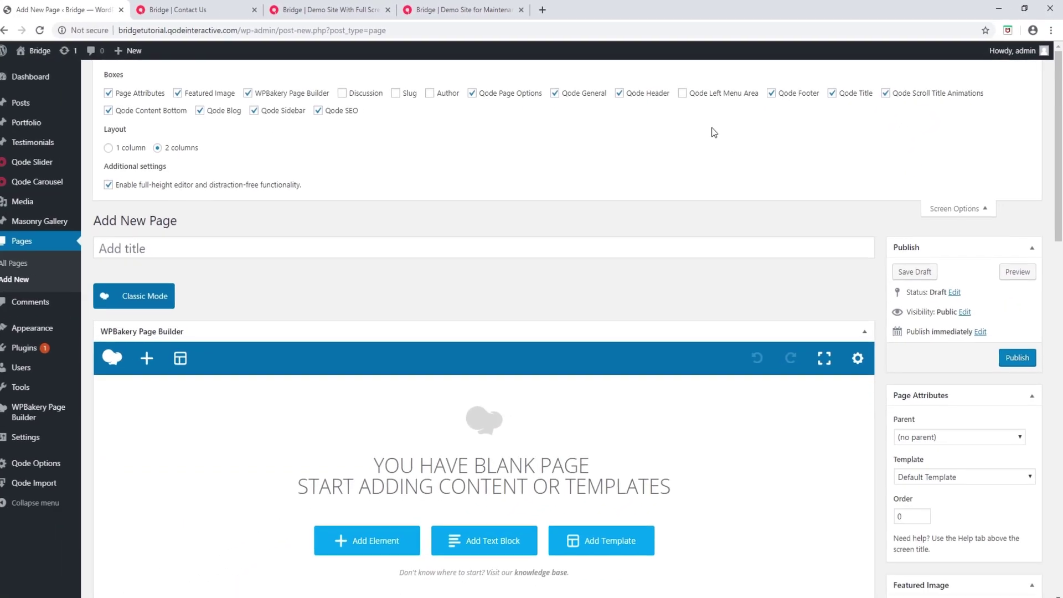
left_click(682, 93)
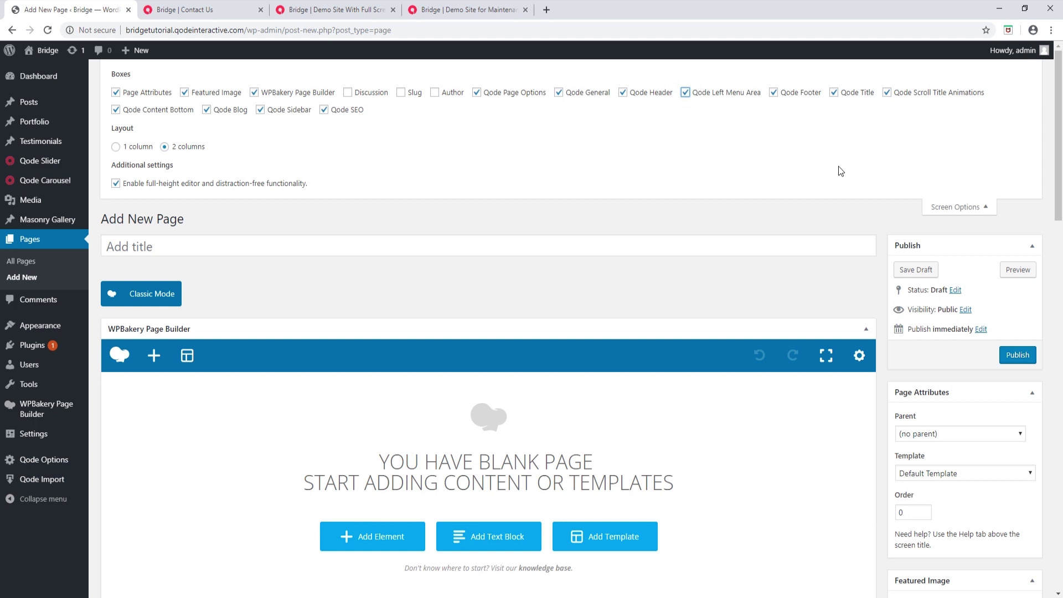
left_click(946, 207)
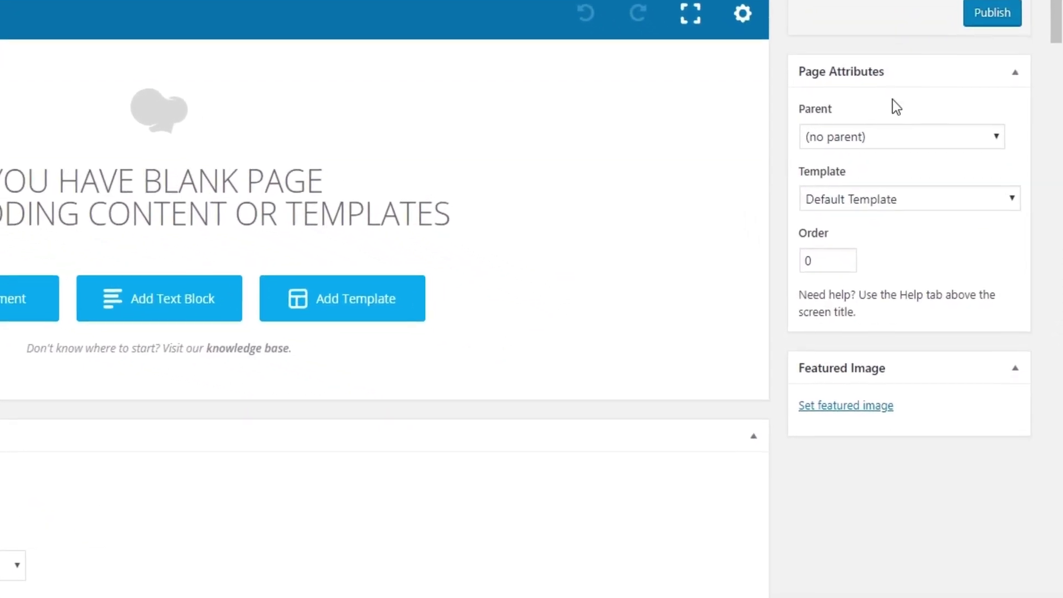
- Choose Blog Masonry as the page template in Page Attributes
left_click(889, 200)
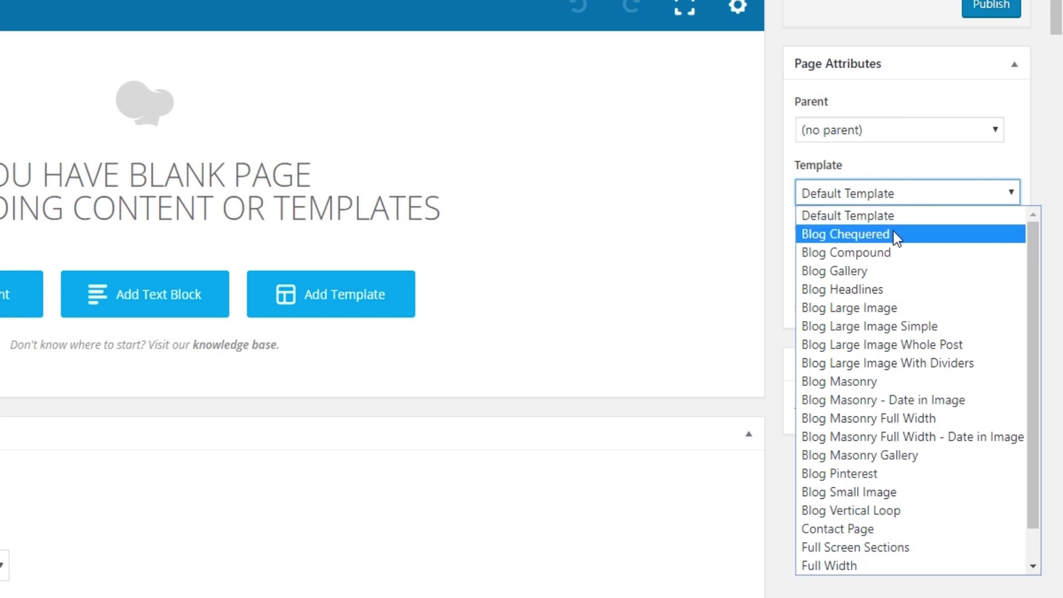
scroll(905, 274, "down", 1)
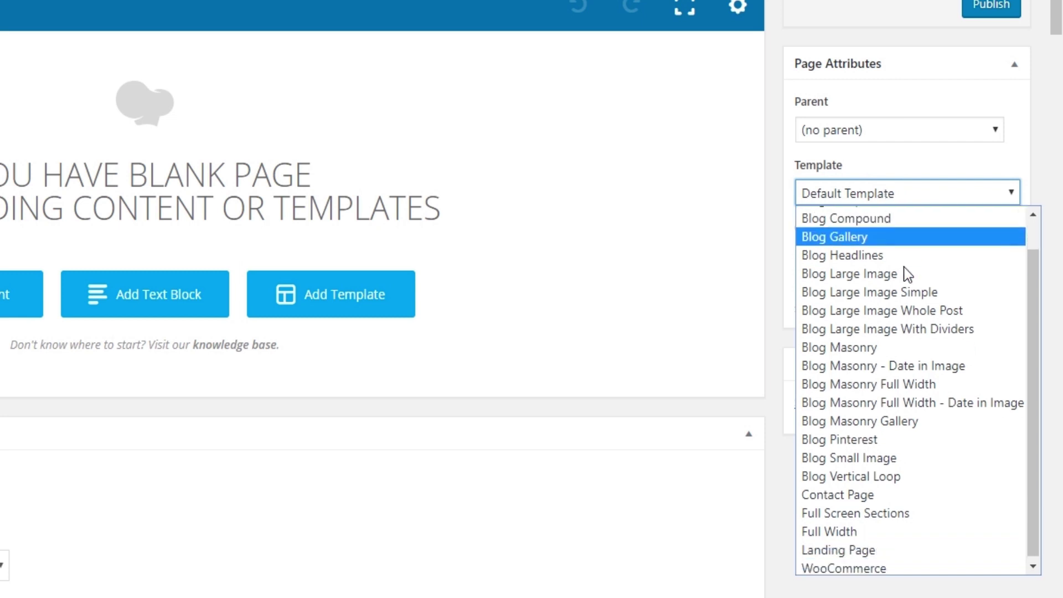
scroll(905, 273, "up", 1)
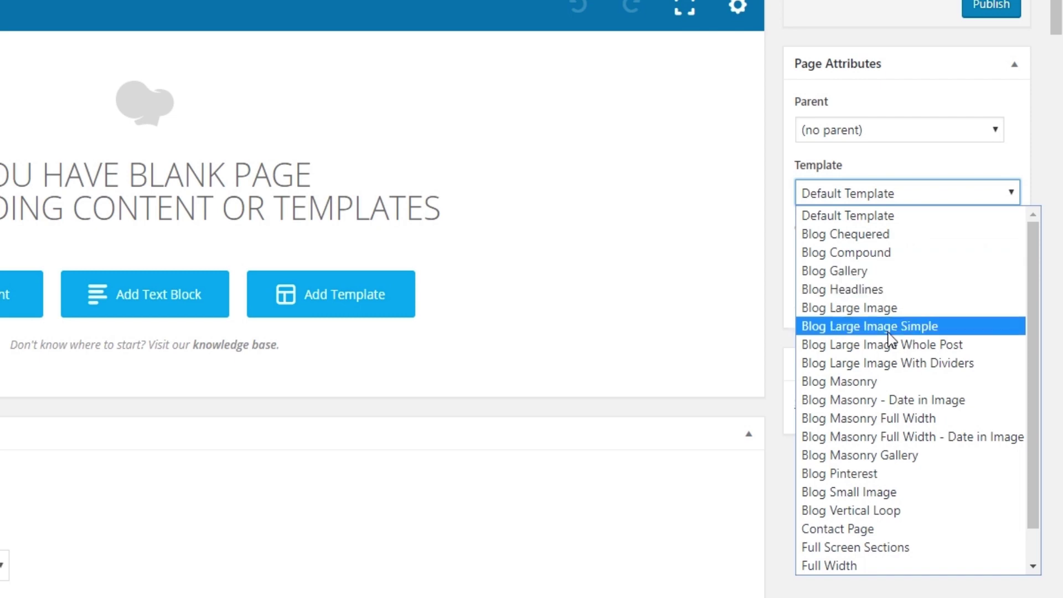
left_click(868, 385)
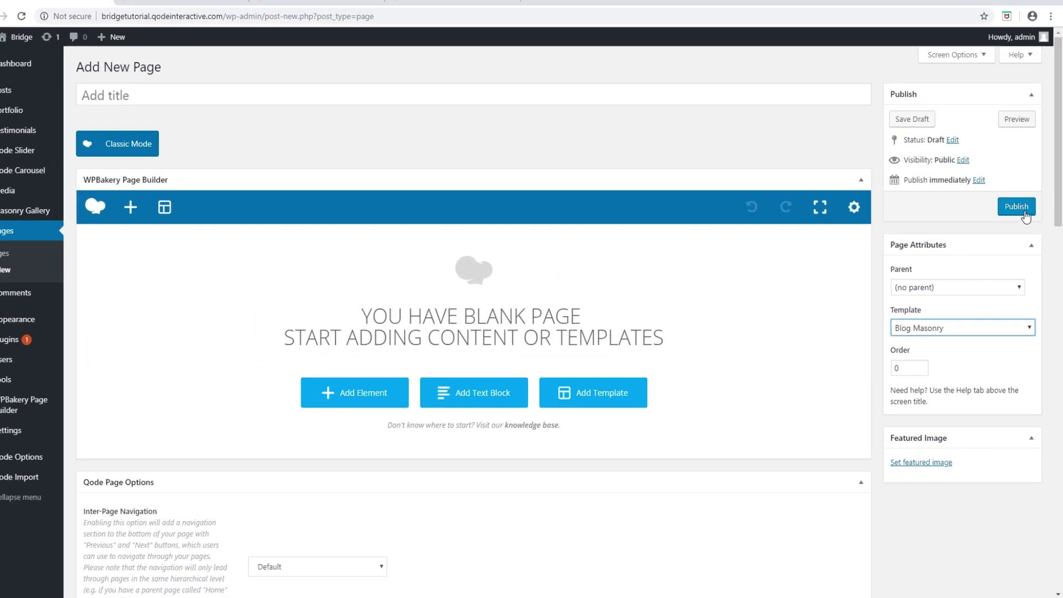
- Publish the page, view its masonry blog layout in a new tab, and return to the editor
left_click(1023, 211)
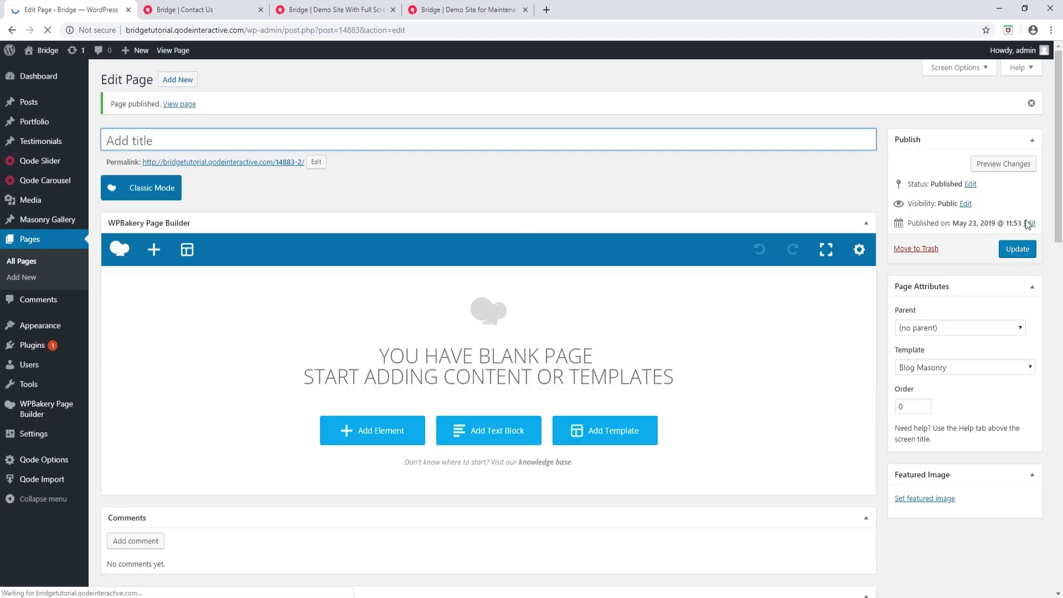
middle_click(178, 104)
left_click(215, 14)
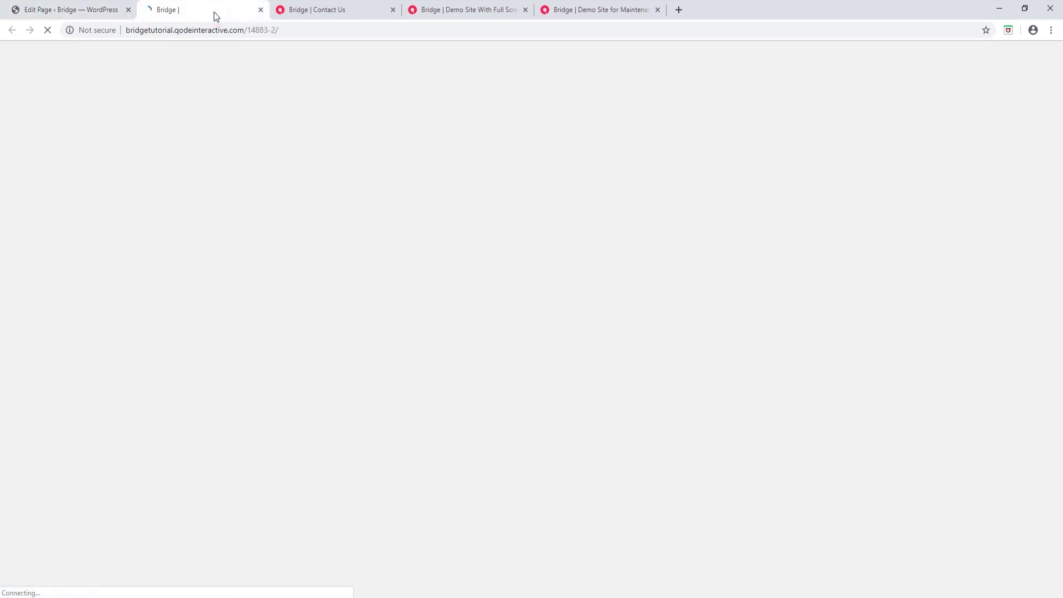
scroll(900, 330, "down", 7)
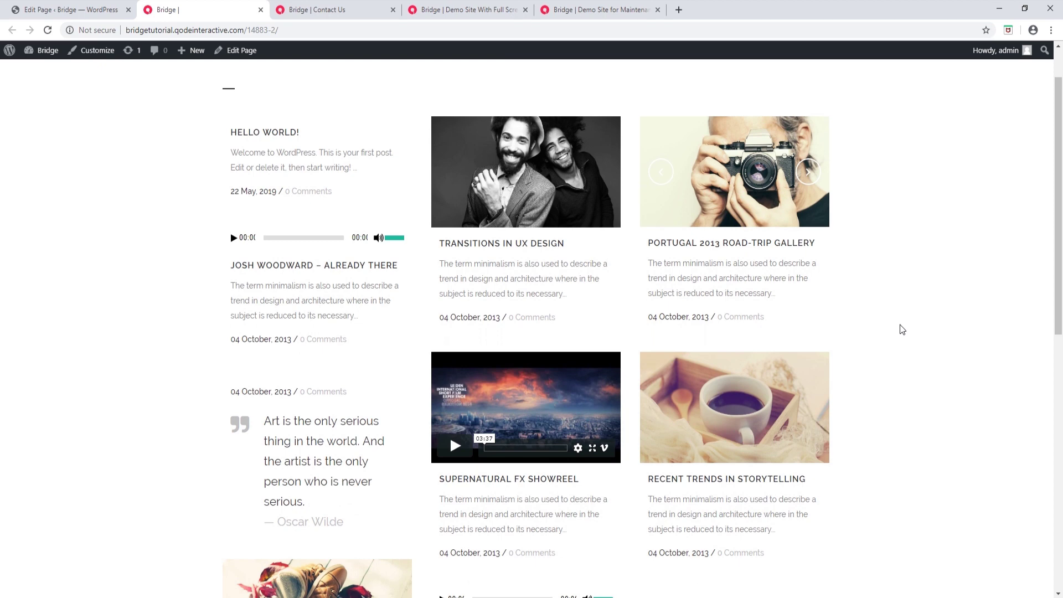
scroll(904, 328, "up", 7)
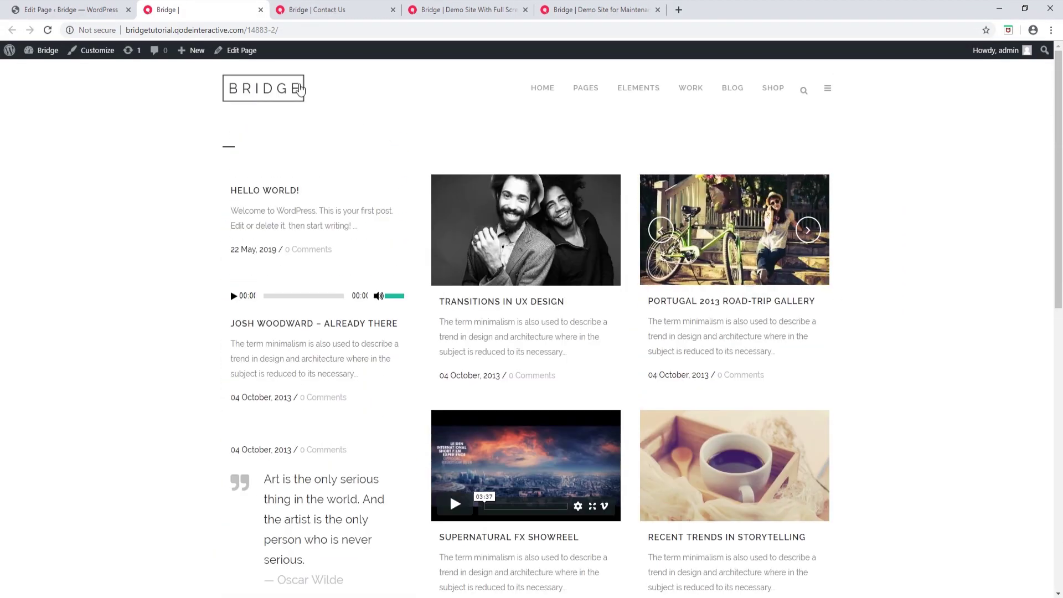
left_click(57, 5)
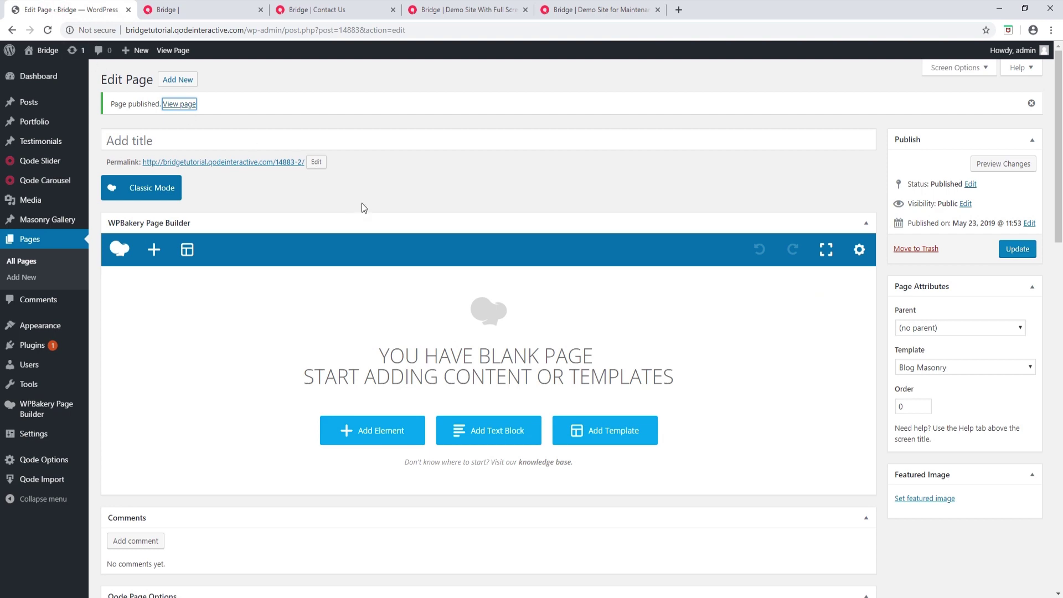
- Scroll through the Qode Page Options and bring up the Template list again
scroll(350, 194, "down", 8)
scroll(406, 239, "down", 5)
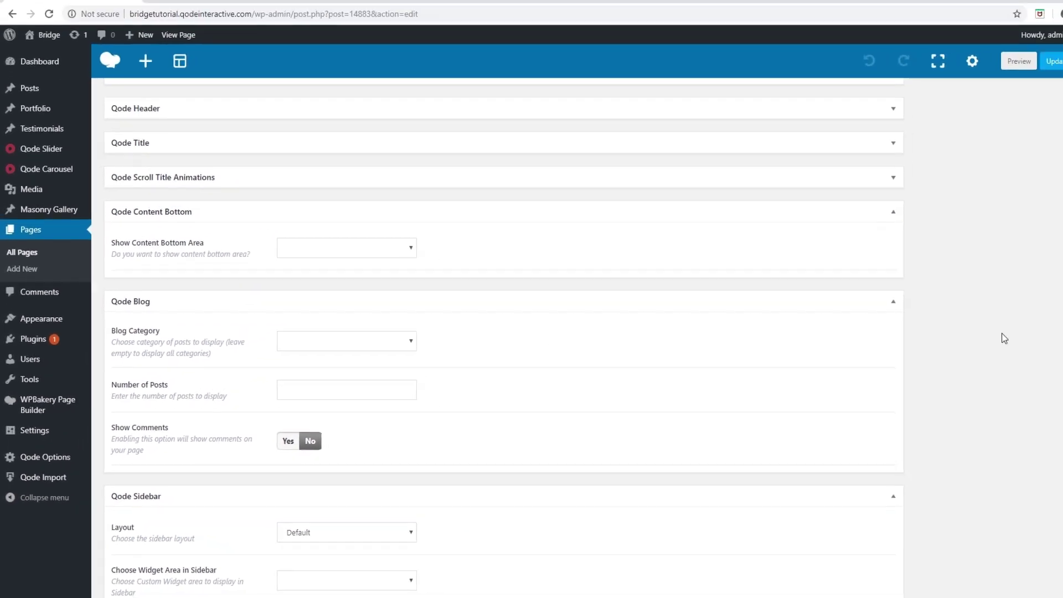
scroll(1004, 338, "up", 15)
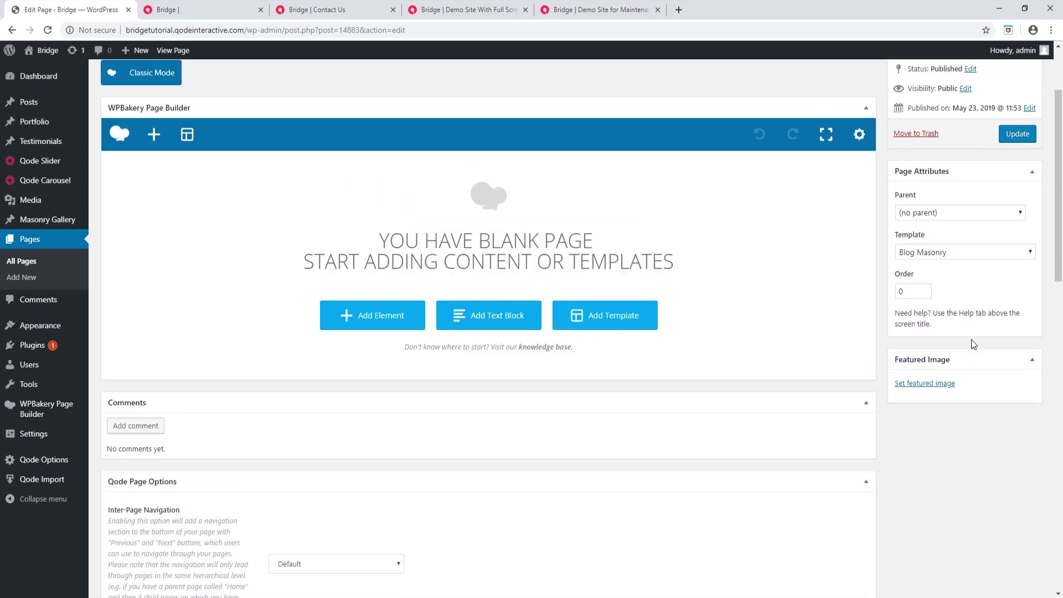
left_click(980, 253)
scroll(941, 360, "down", 1)
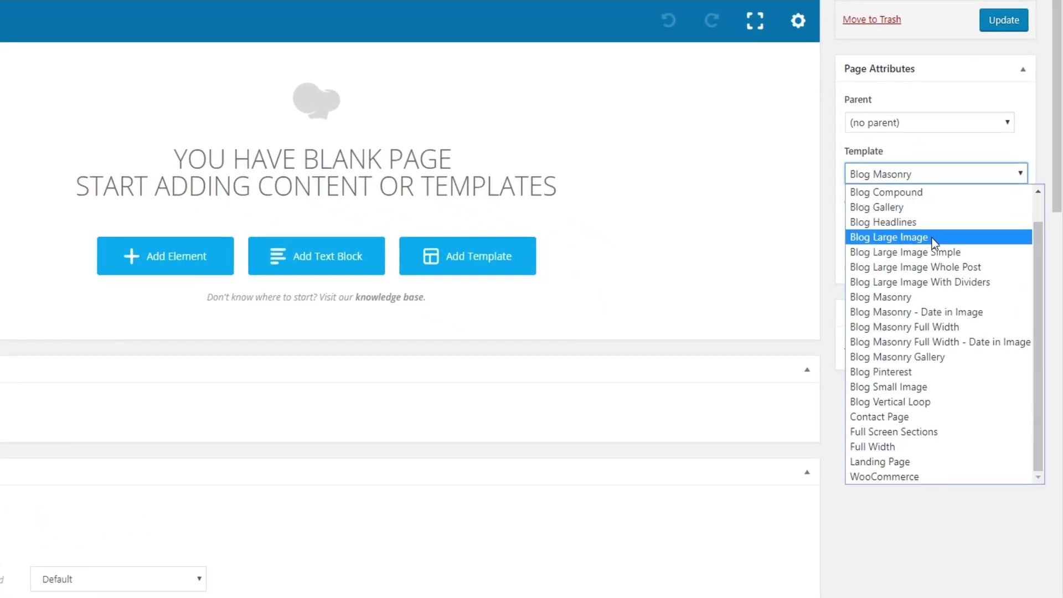
- Set the template to Contact Page and open Qode Options' Contact Page settings in a new tab
left_click(892, 417)
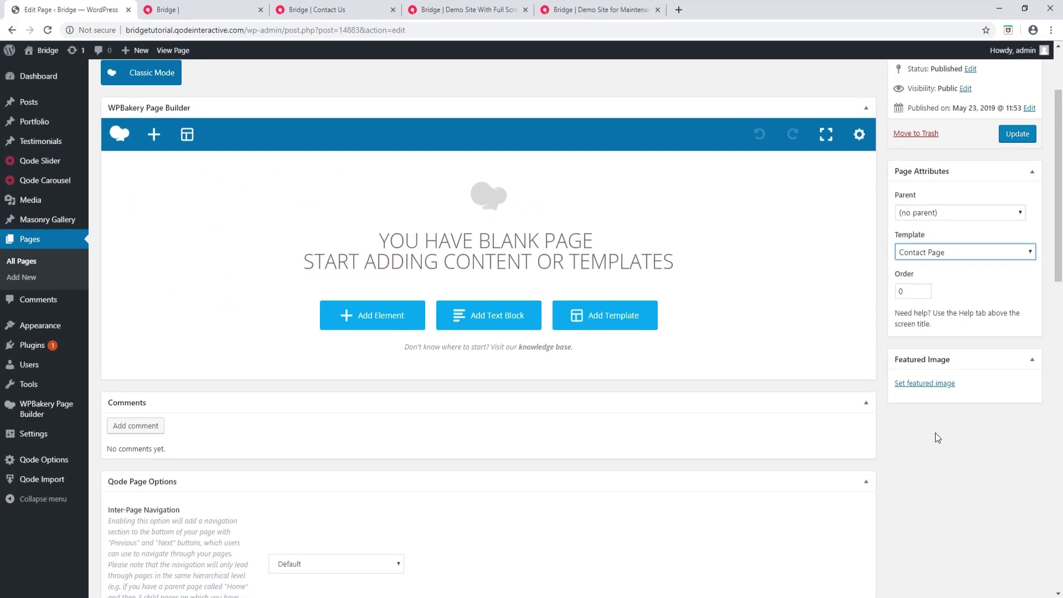
mouse_move(44, 459)
middle_click(116, 469)
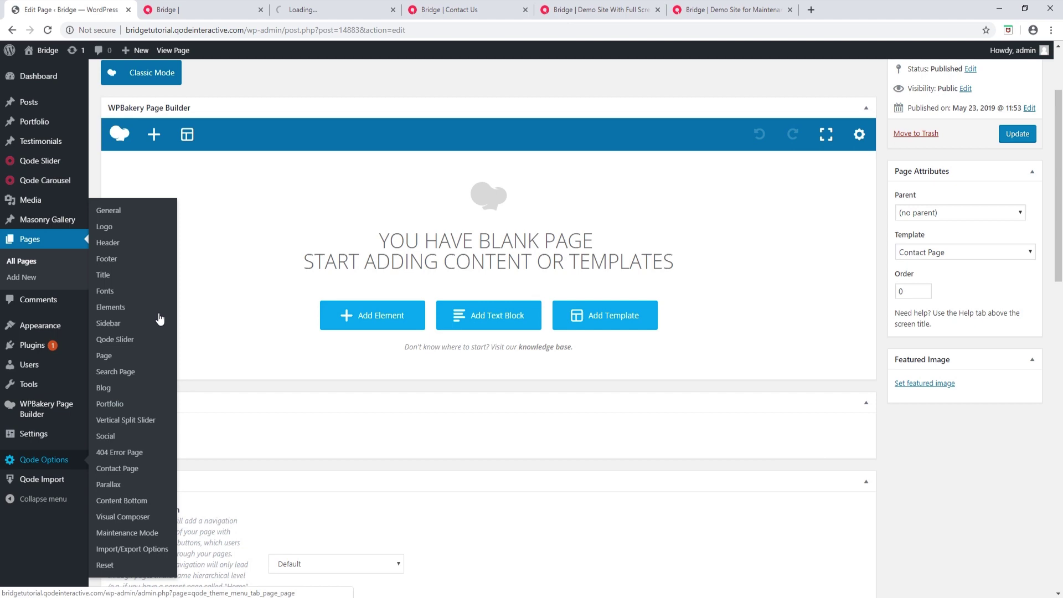
left_click(306, 7)
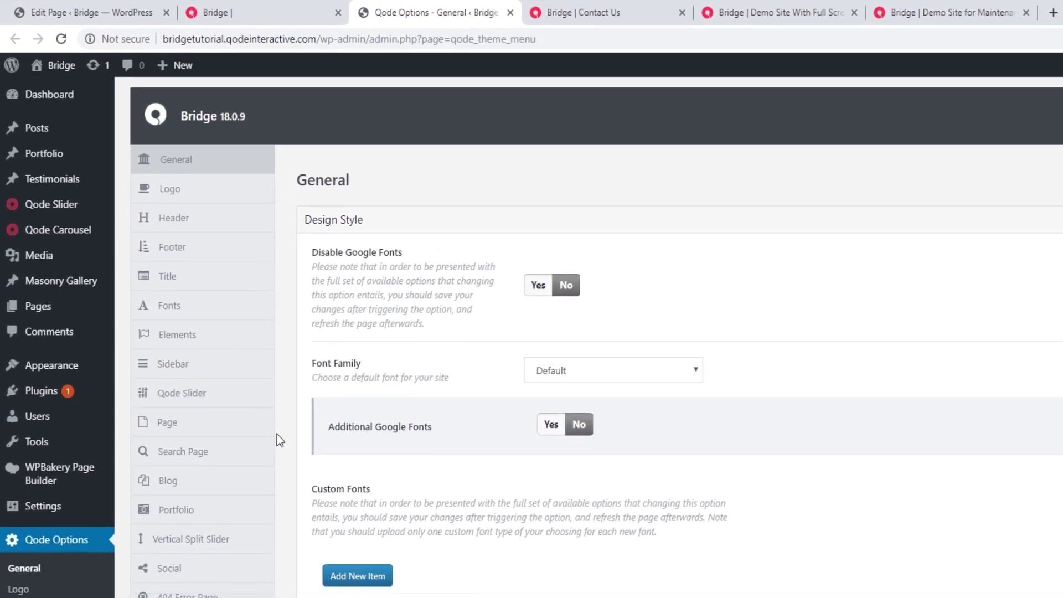
scroll(277, 434, "down", 1)
left_click(207, 555)
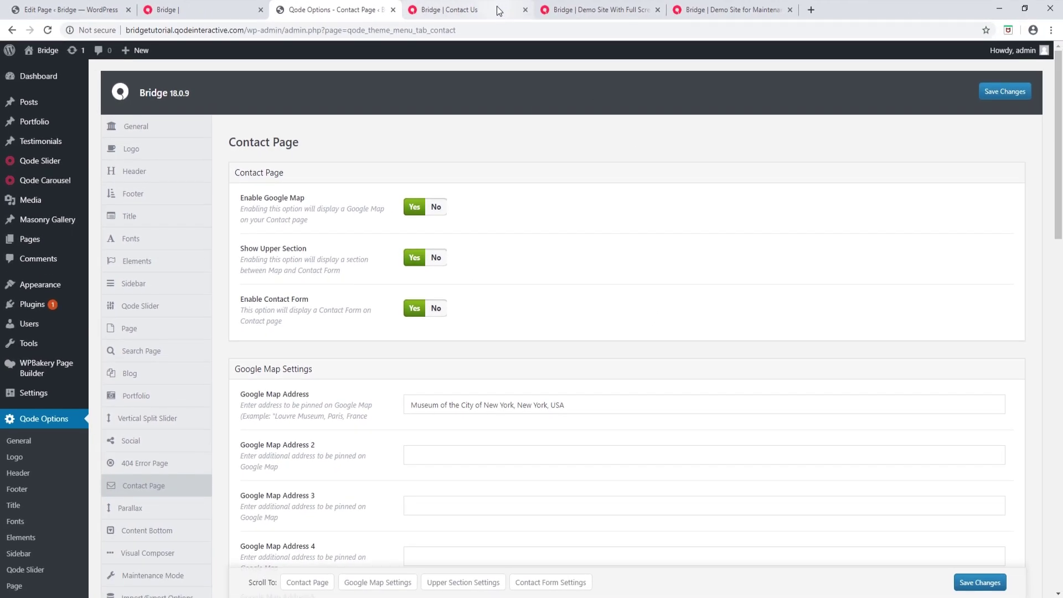
- Compare the settings with the Contact Us demo page, then return to the page editor
left_click(497, 6)
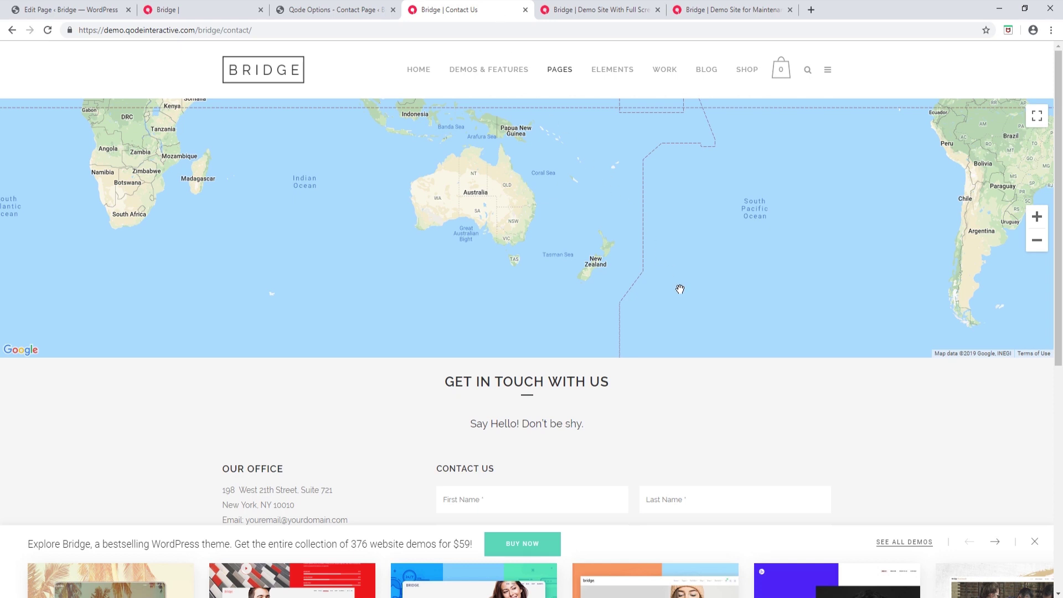
scroll(704, 303, "down", 3)
scroll(705, 301, "down", 2)
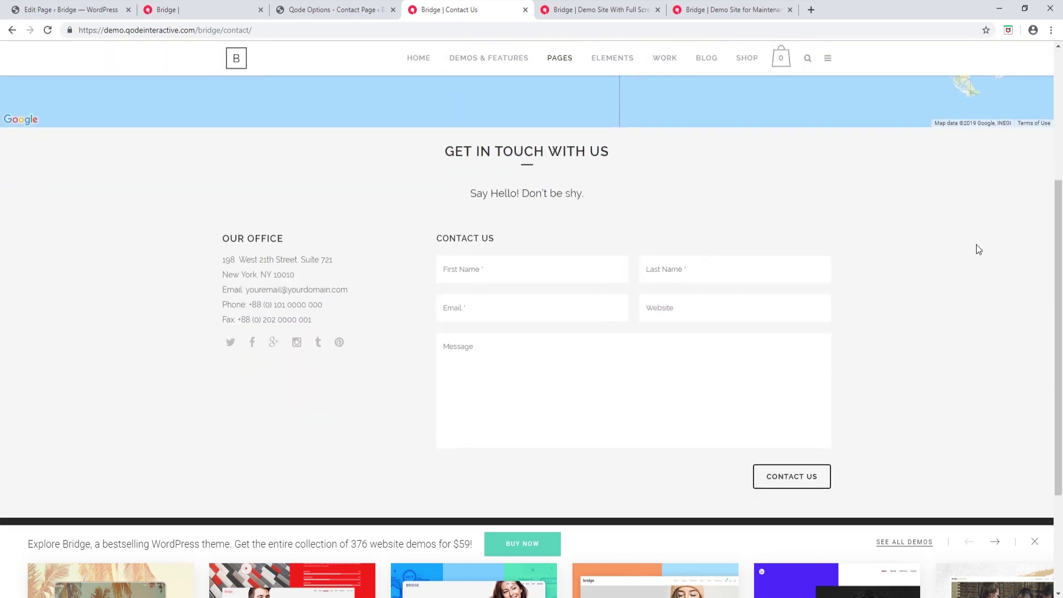
scroll(975, 246, "down", 3)
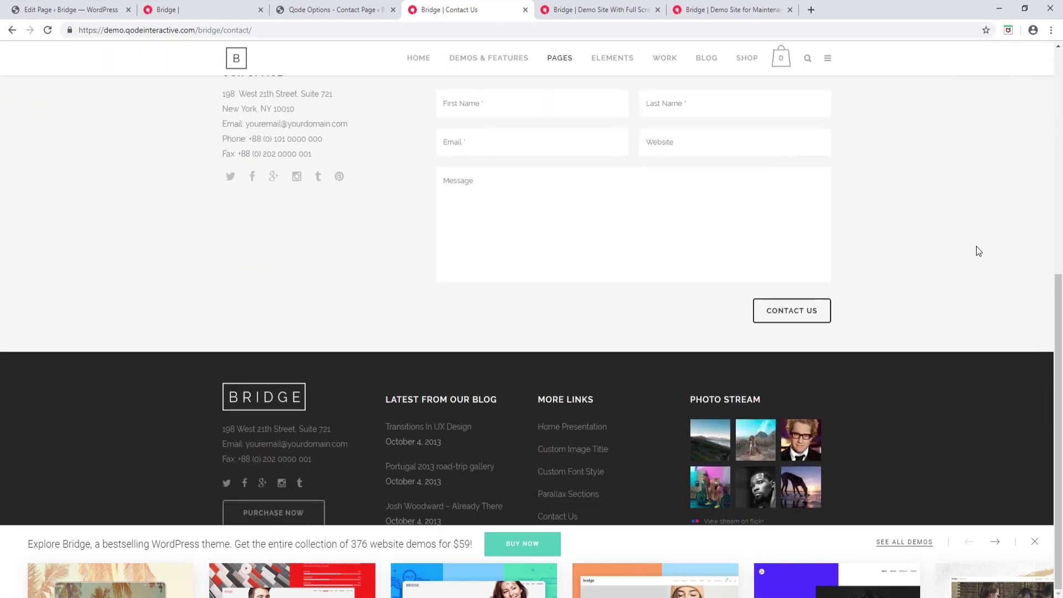
left_click(340, 7)
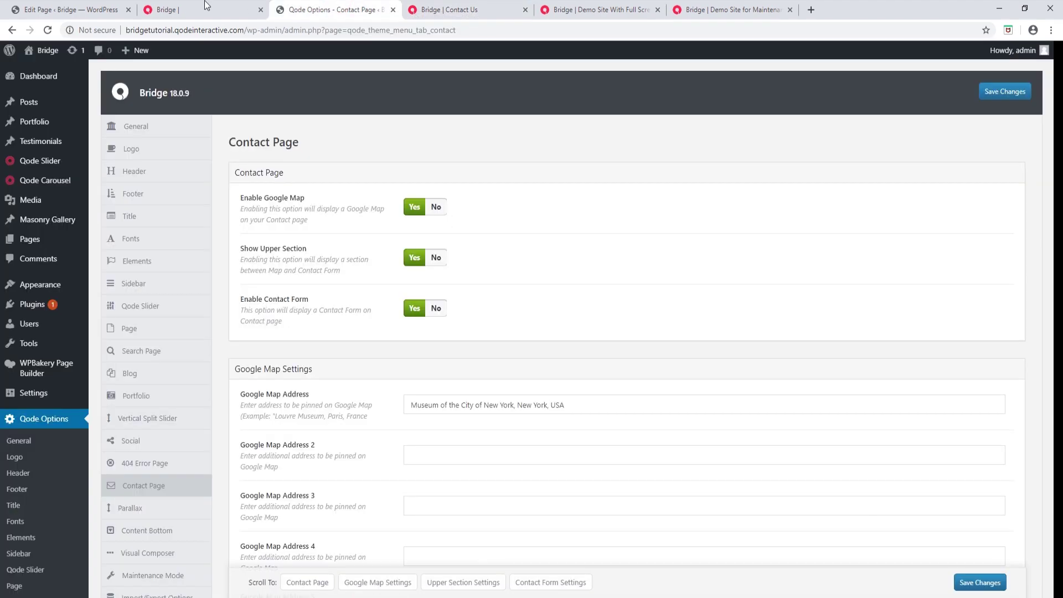
left_click(71, 10)
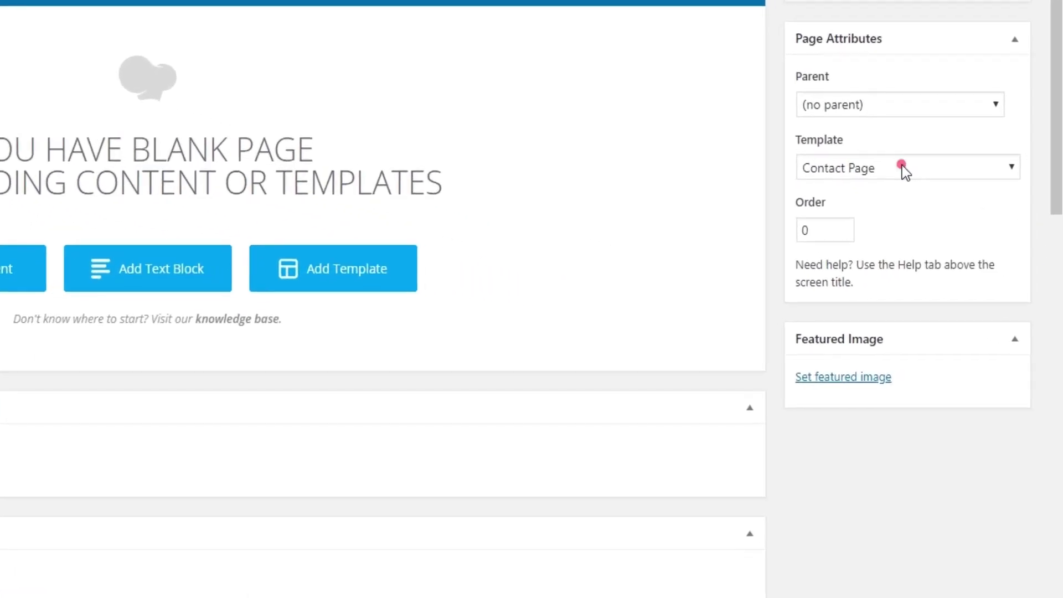
- Set the page template to Full Screen Sections
left_click(910, 178)
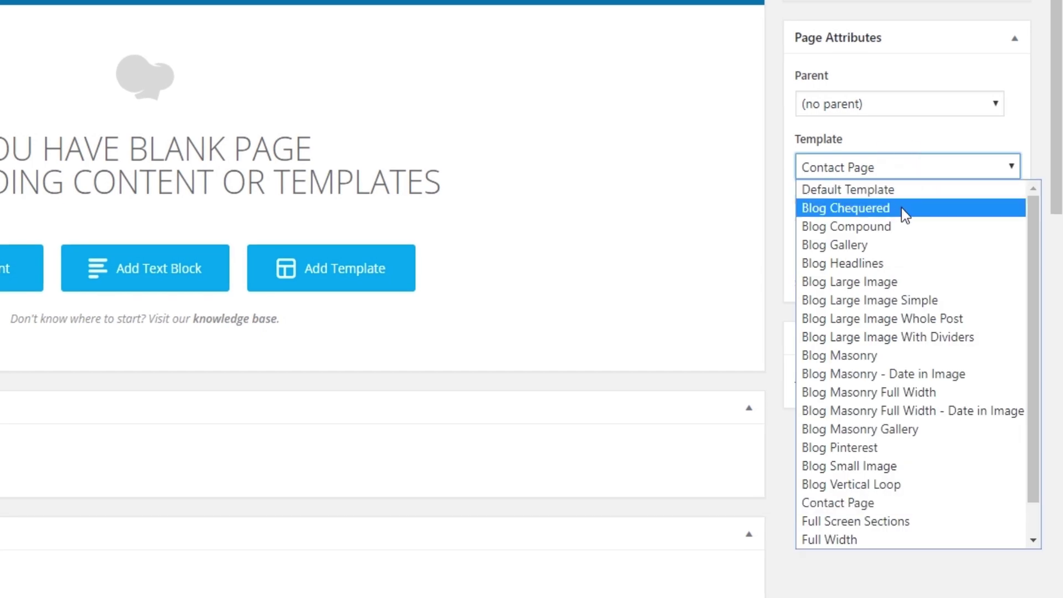
scroll(902, 210, "down", 1)
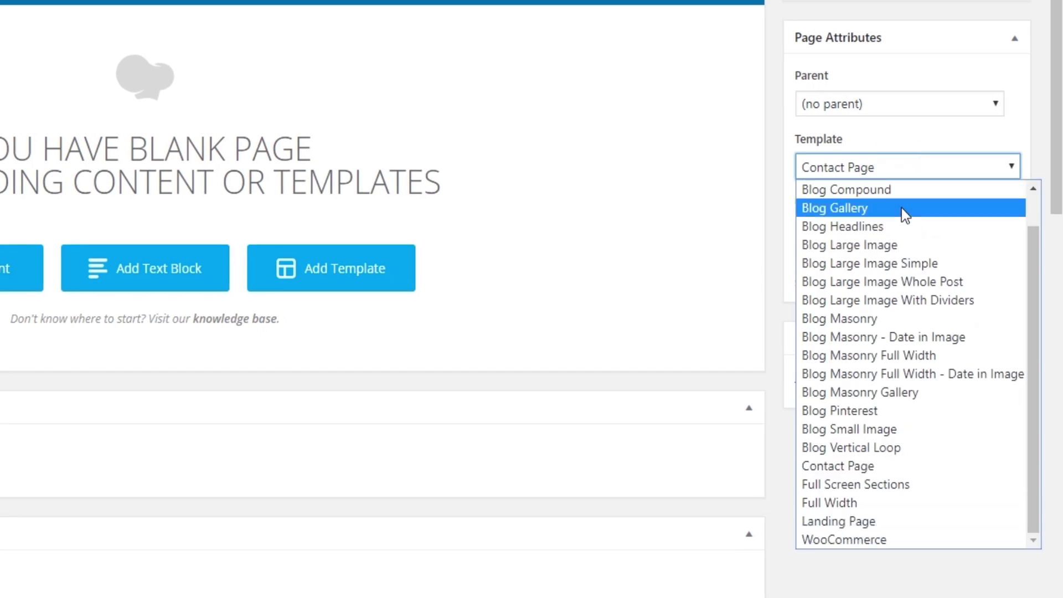
left_click(847, 484)
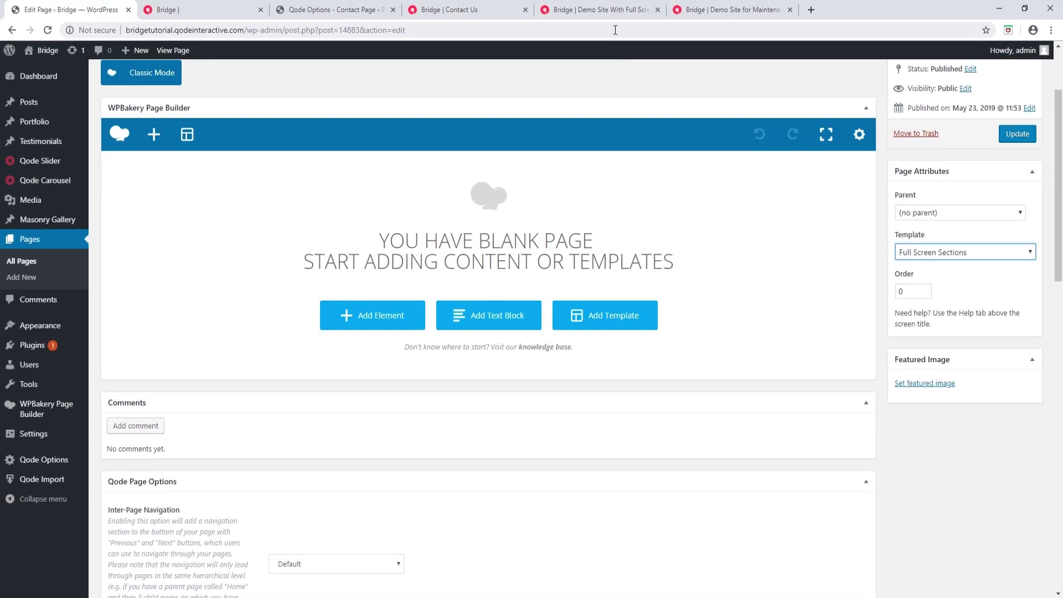
- Step through the full-screen sections demo, then return to the editor with Ctrl+1
left_click(586, 1)
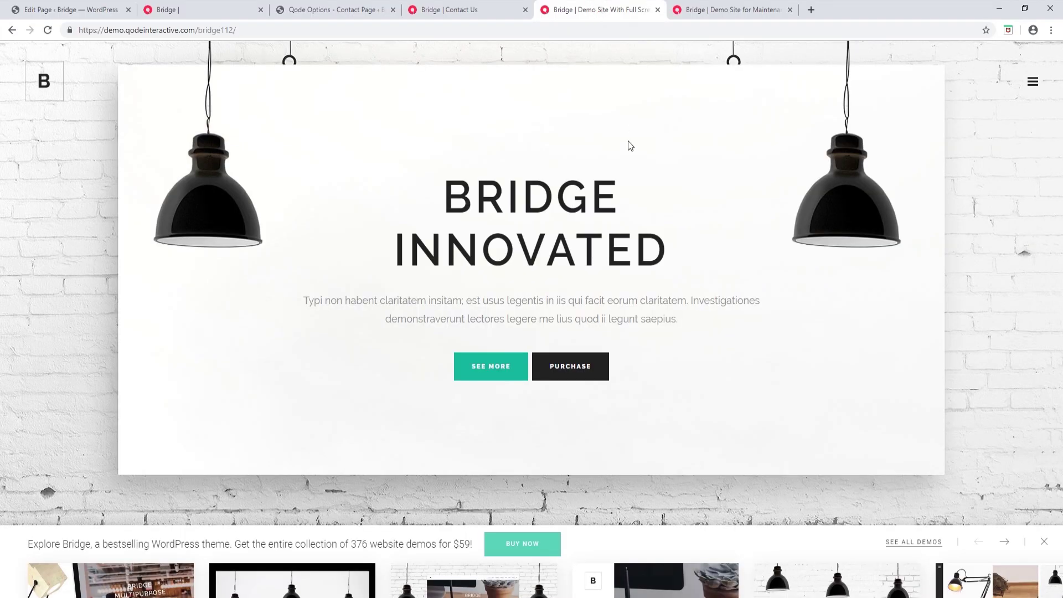
mouse_move(1044, 540)
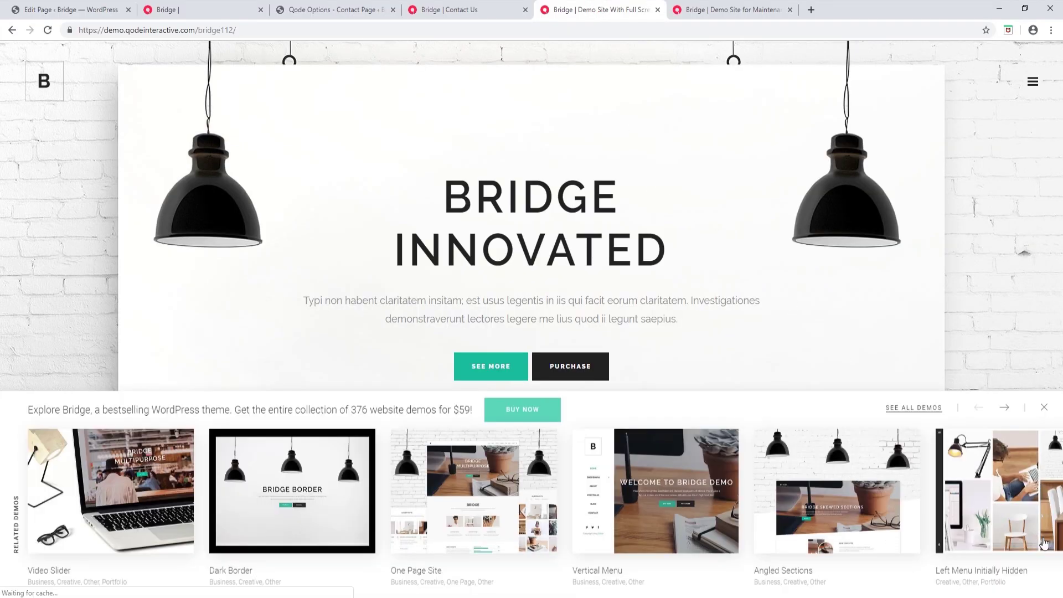
left_click(1044, 408)
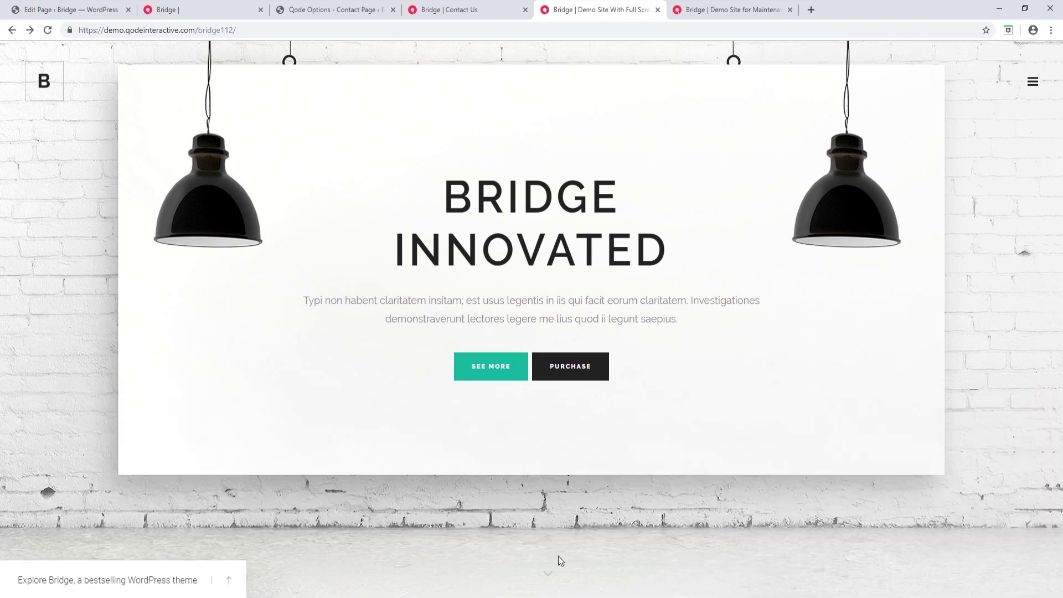
left_click(550, 575)
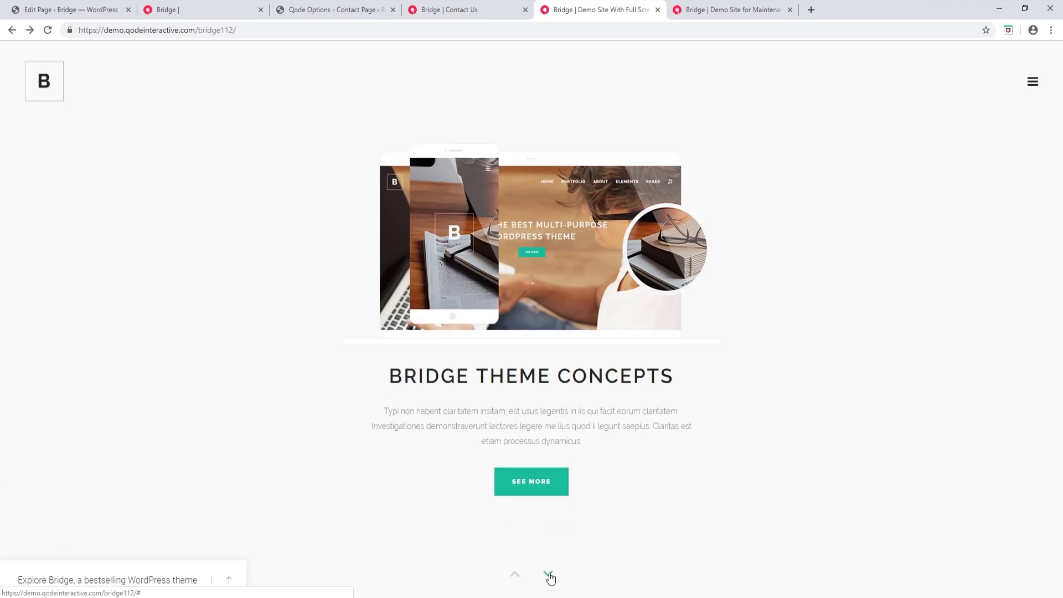
left_click(550, 575)
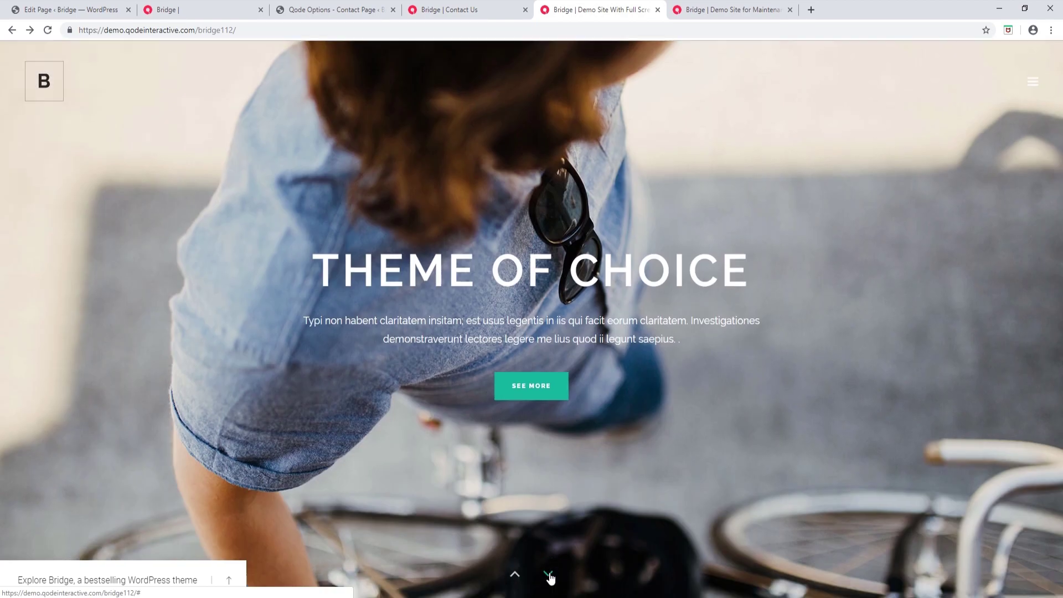
left_click(549, 576)
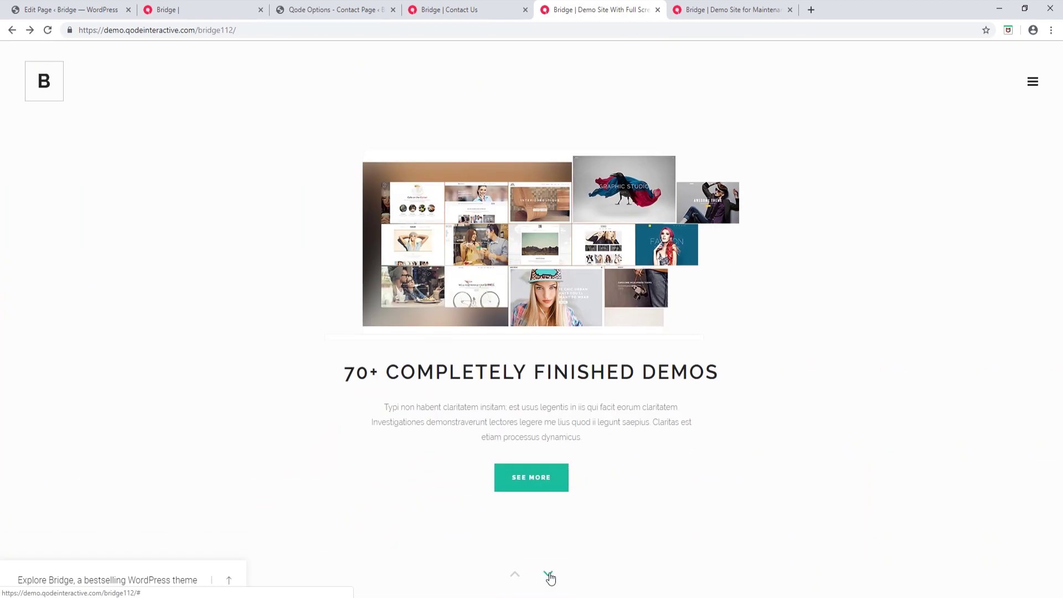
left_click(550, 576)
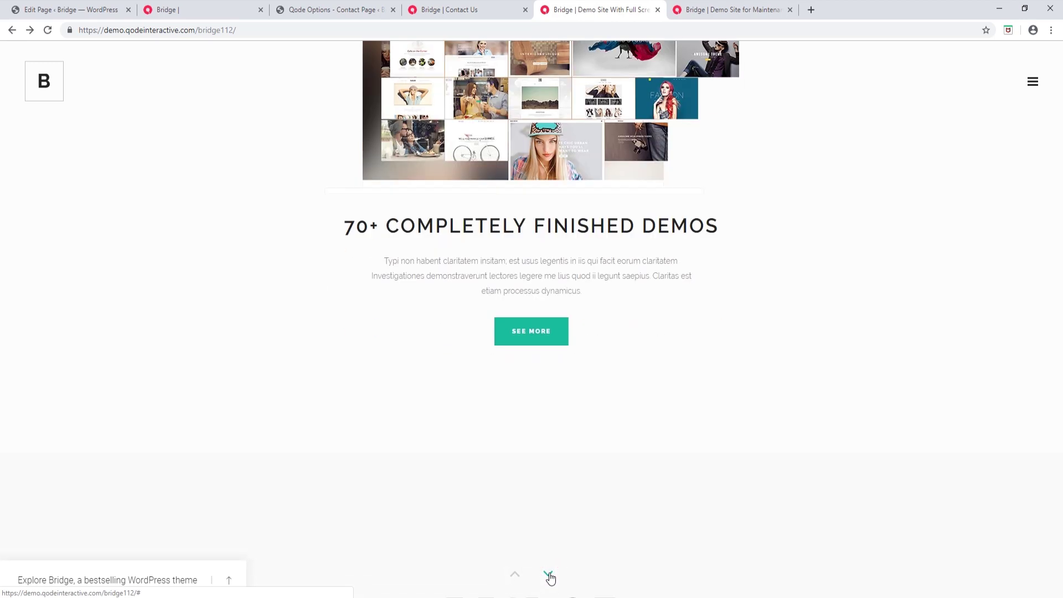
key("ctrl+1")
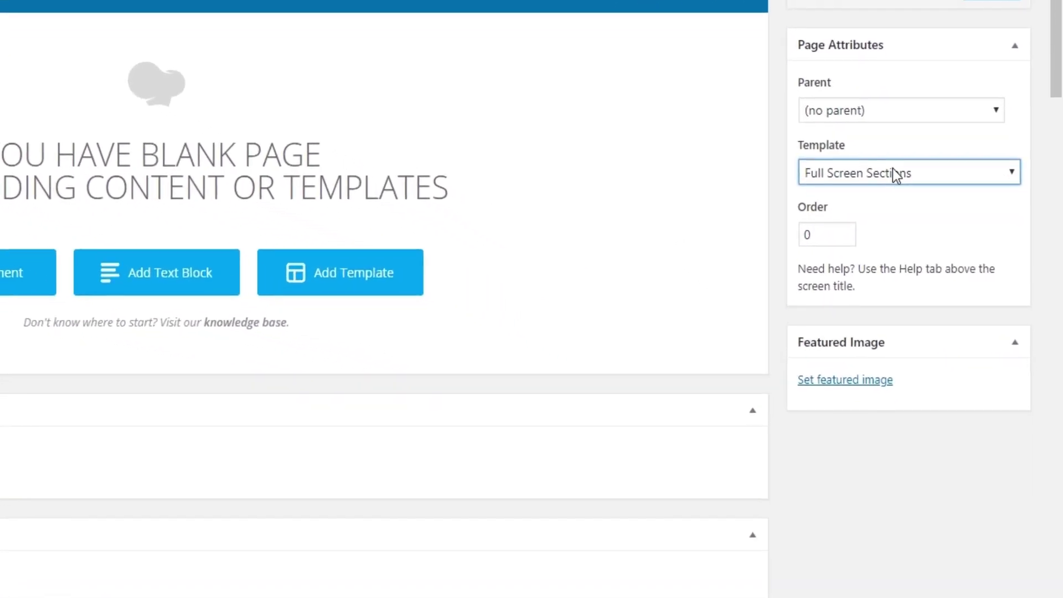
- Set the page template to Landing Page
left_click(892, 172)
scroll(917, 258, "down", 1)
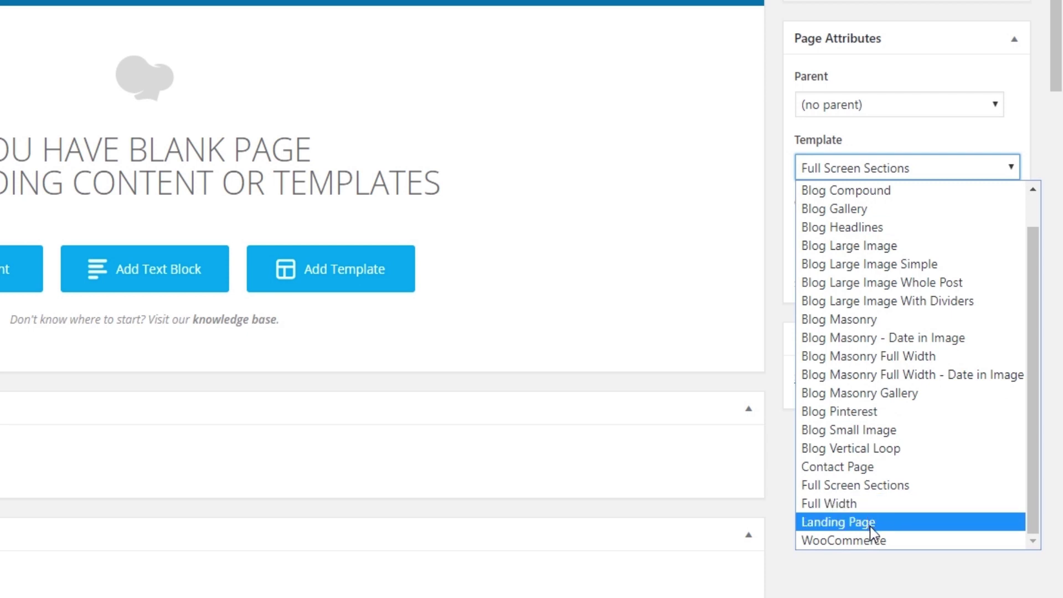
left_click(873, 523)
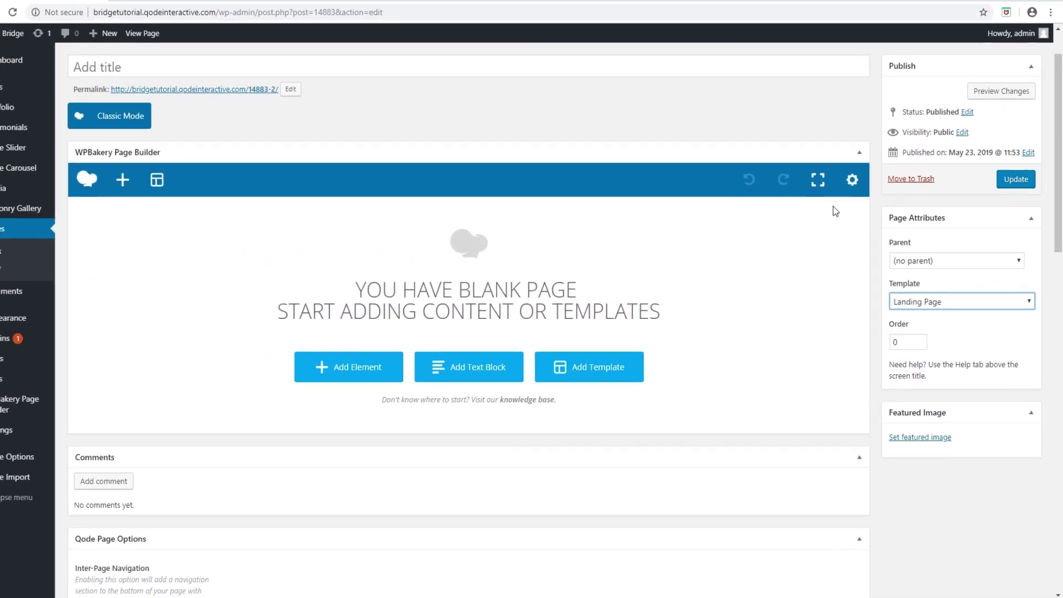
- Check the Coming soon maintenance demo, then reopen the Template list in the editor
left_click(722, 2)
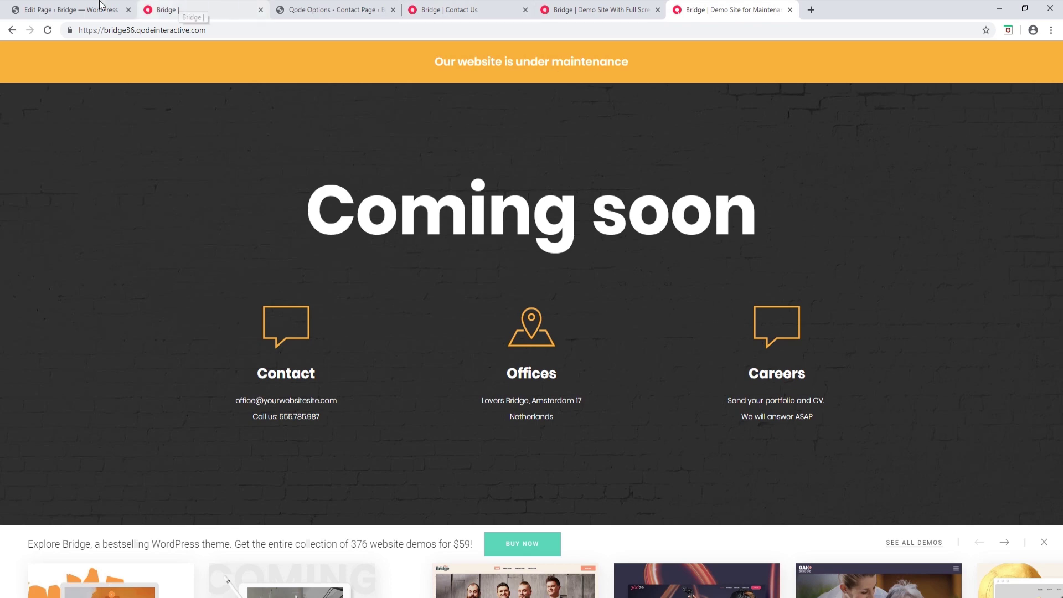
left_click(71, 9)
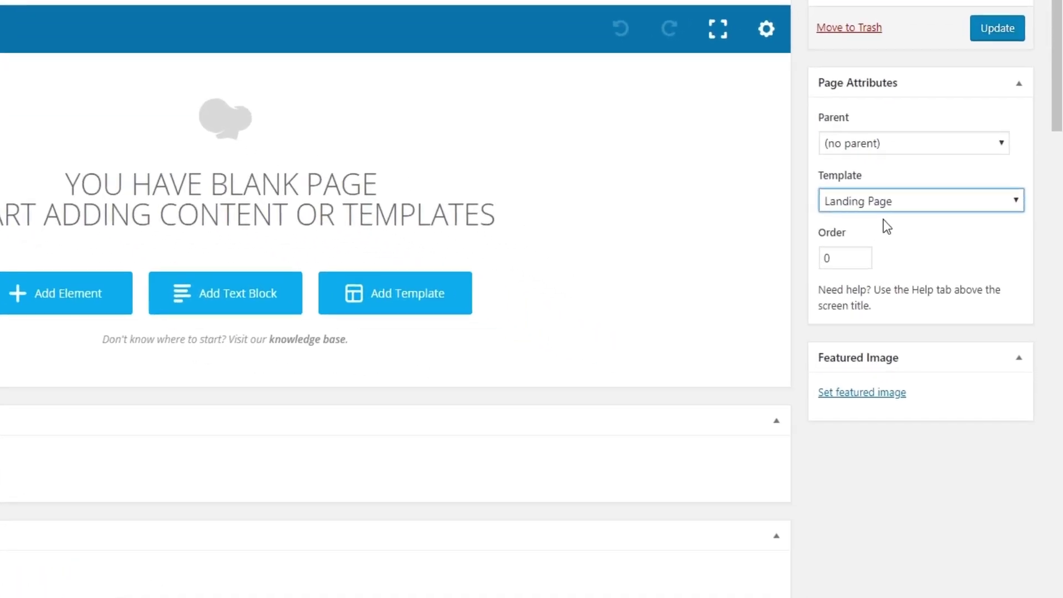
left_click(882, 208)
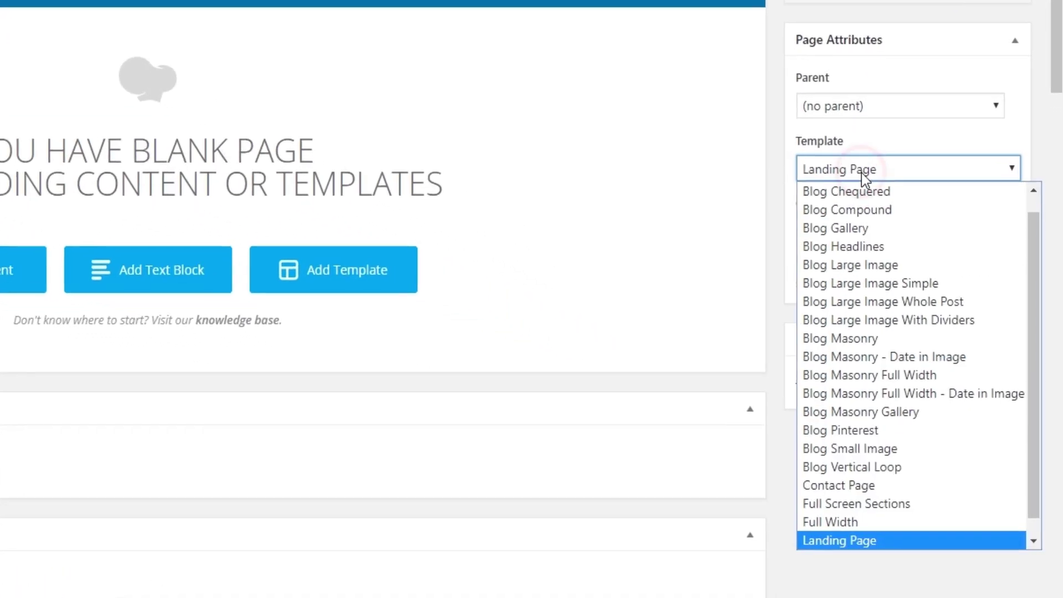
scroll(907, 380, "down", 1)
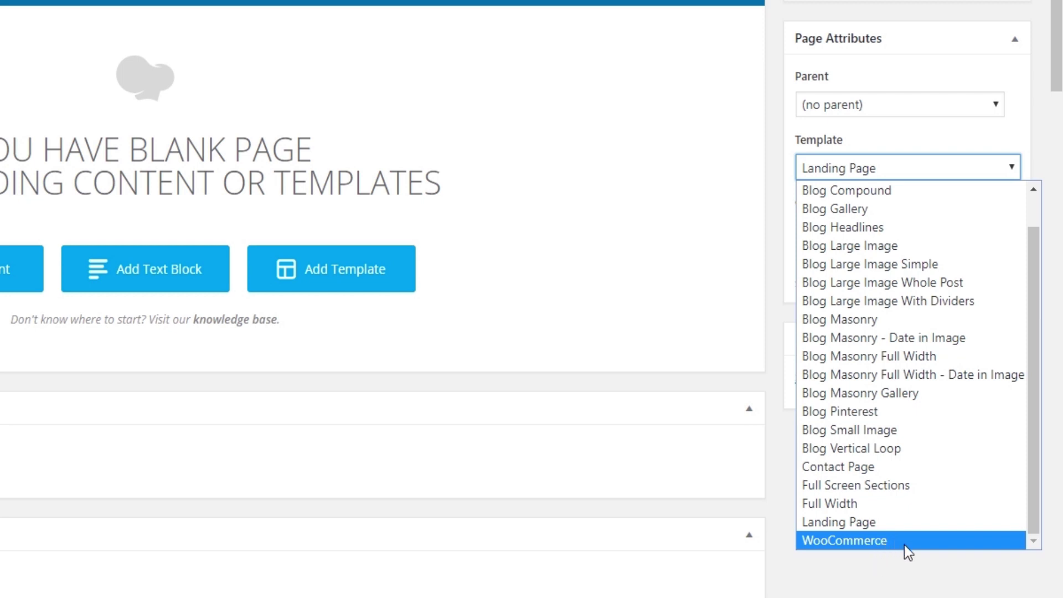
- Choose Default Template in the Page Attributes Template dropdown
scroll(939, 497, "up", 1)
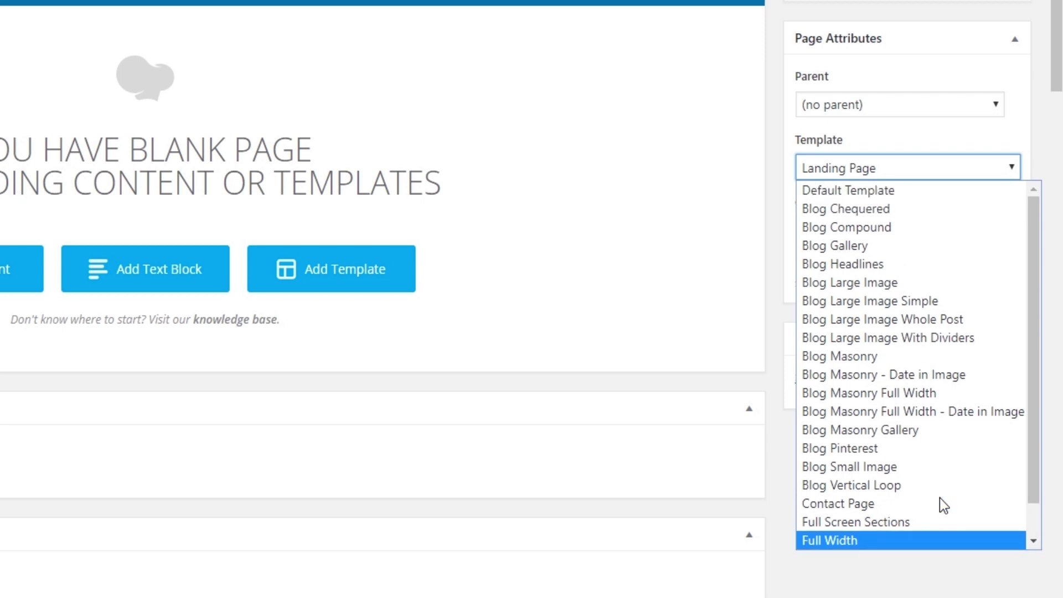
left_click(829, 191)
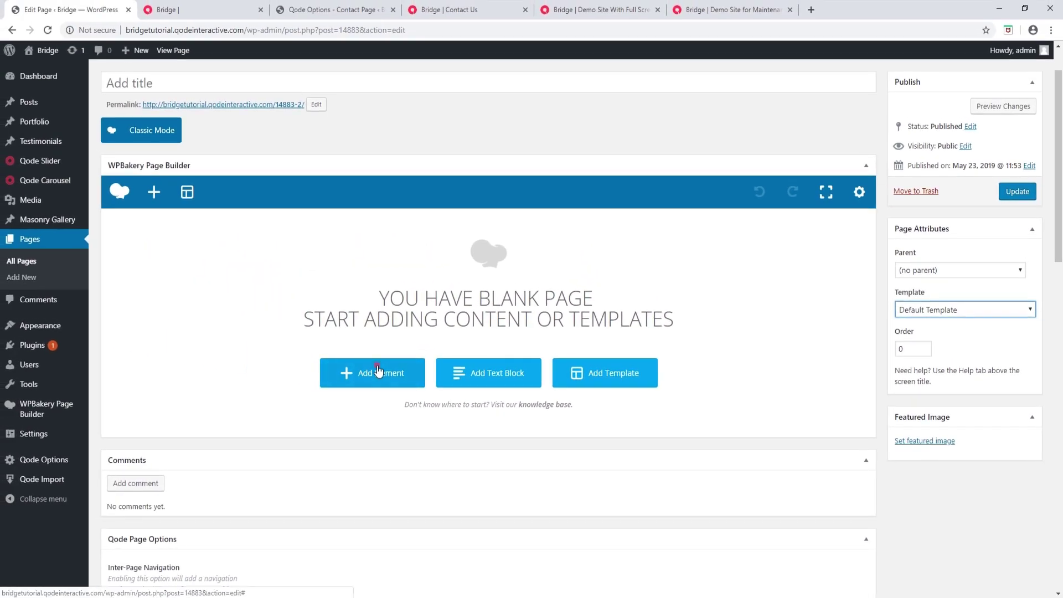
- Add a Text Block with the placeholder paragraph pasted twice, and save it
left_click(312, 356)
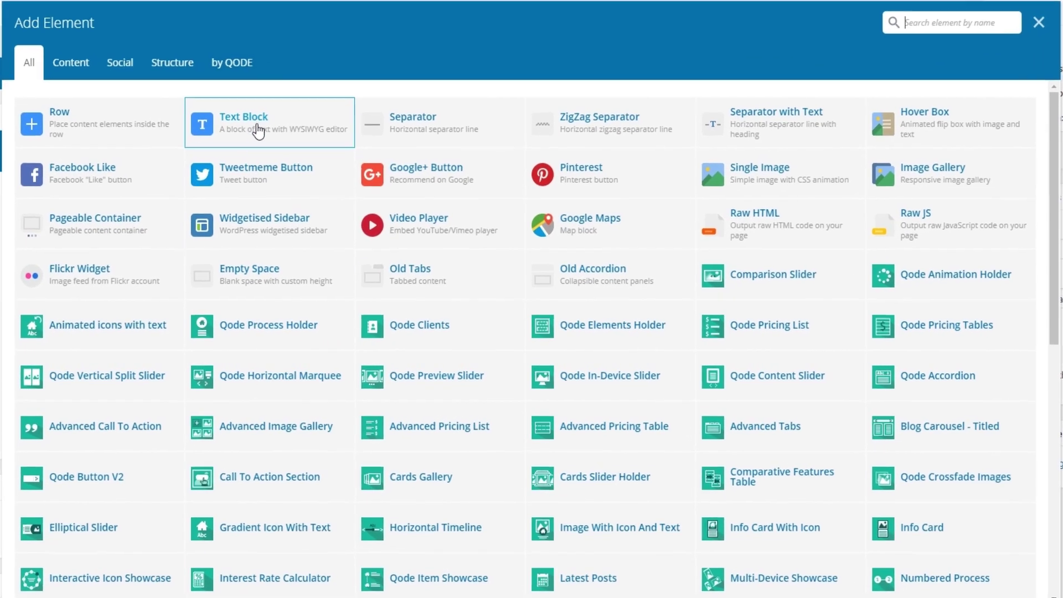
left_click(254, 119)
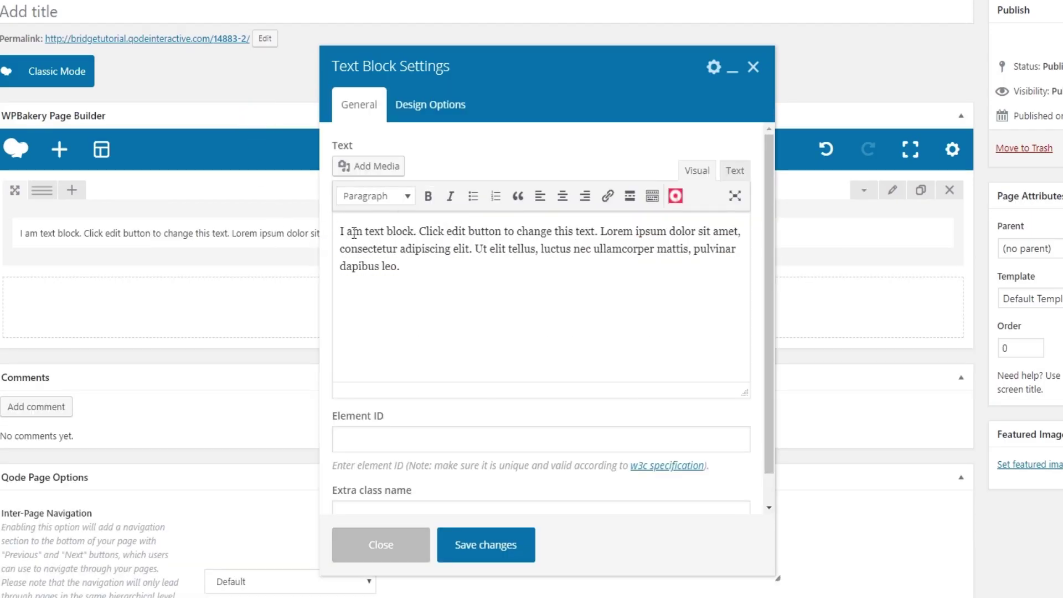
triple_click(403, 268)
key("ctrl+c")
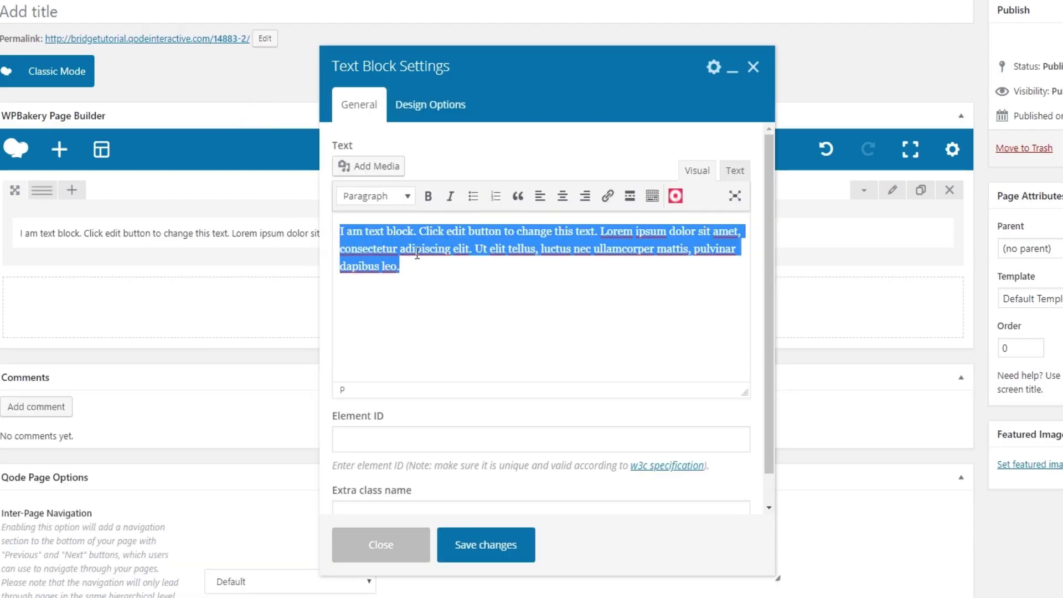
left_click(429, 271)
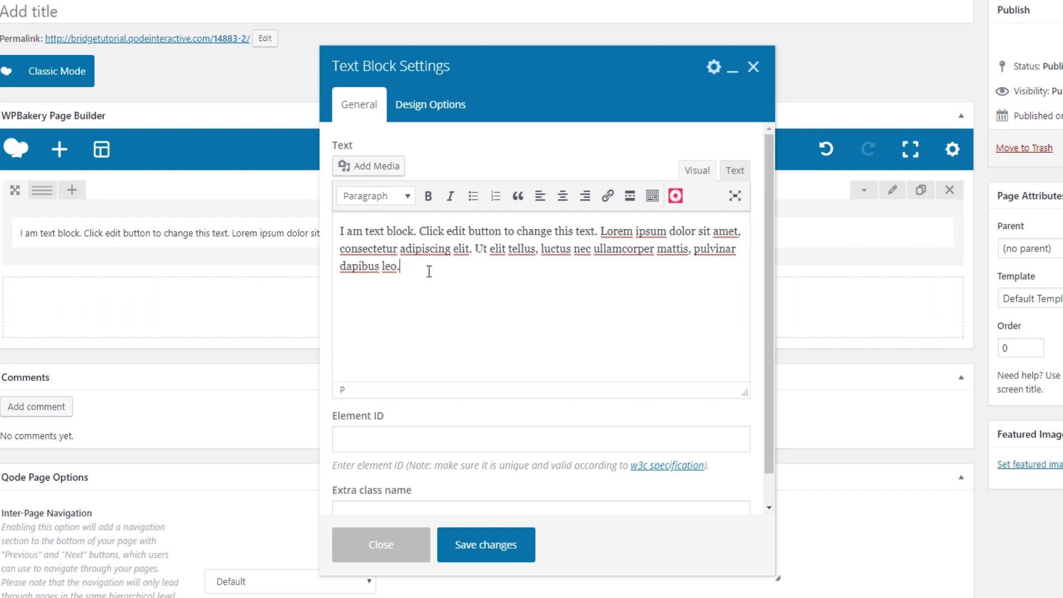
key("ctrl+v")
key("ctrl+v")
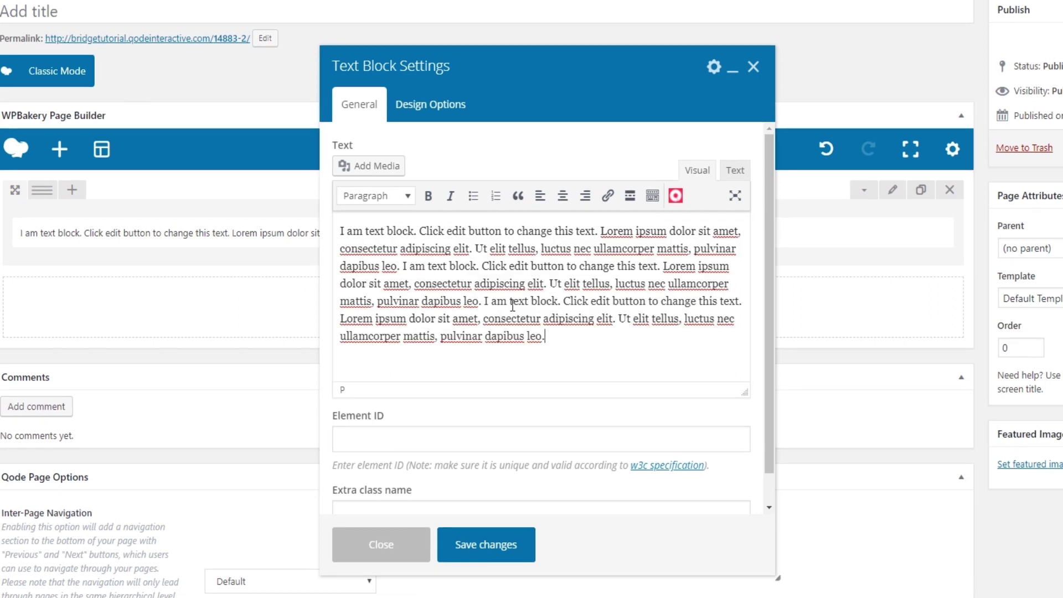
left_click(487, 545)
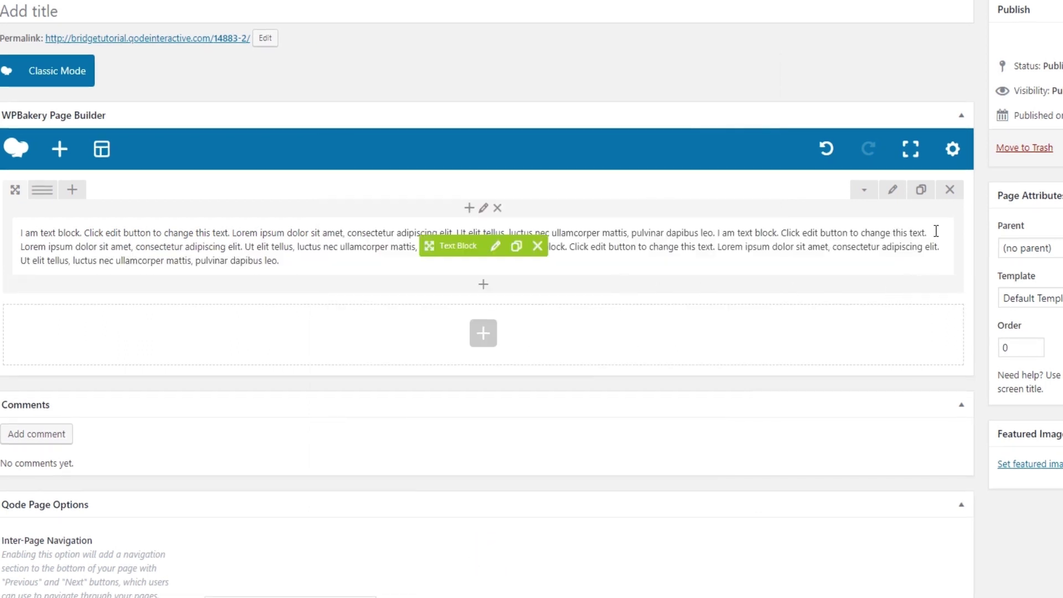
- Clone the text row into three copies and edit the first row's Design Options top padding
left_click(921, 191)
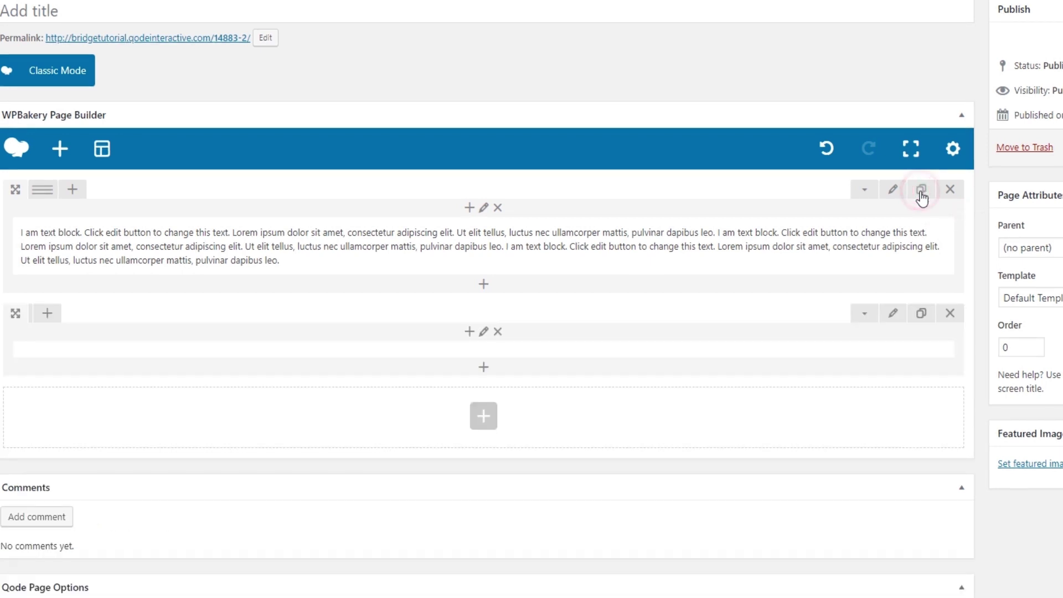
left_click(920, 313)
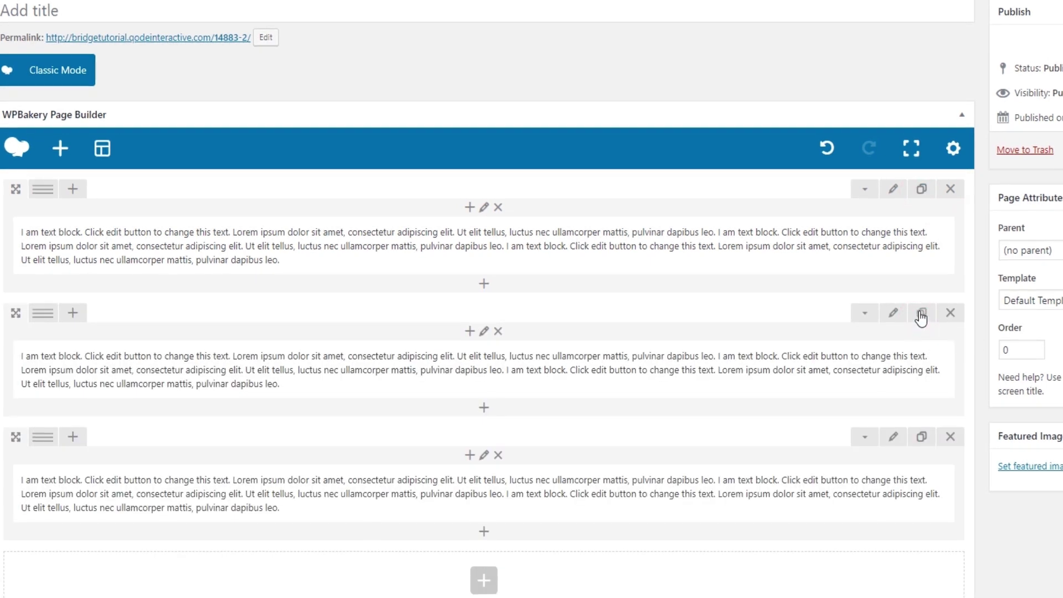
left_click(892, 189)
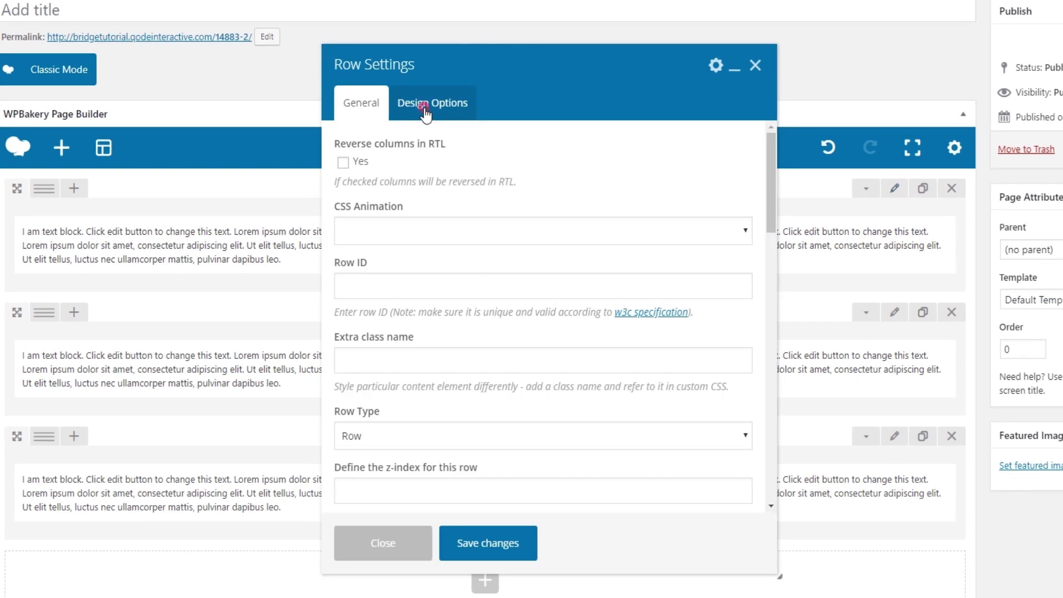
left_click(427, 105)
left_click(447, 235)
- Give the rows 50 top and bottom padding and save each row
type("50")
left_click(448, 300)
type("50")
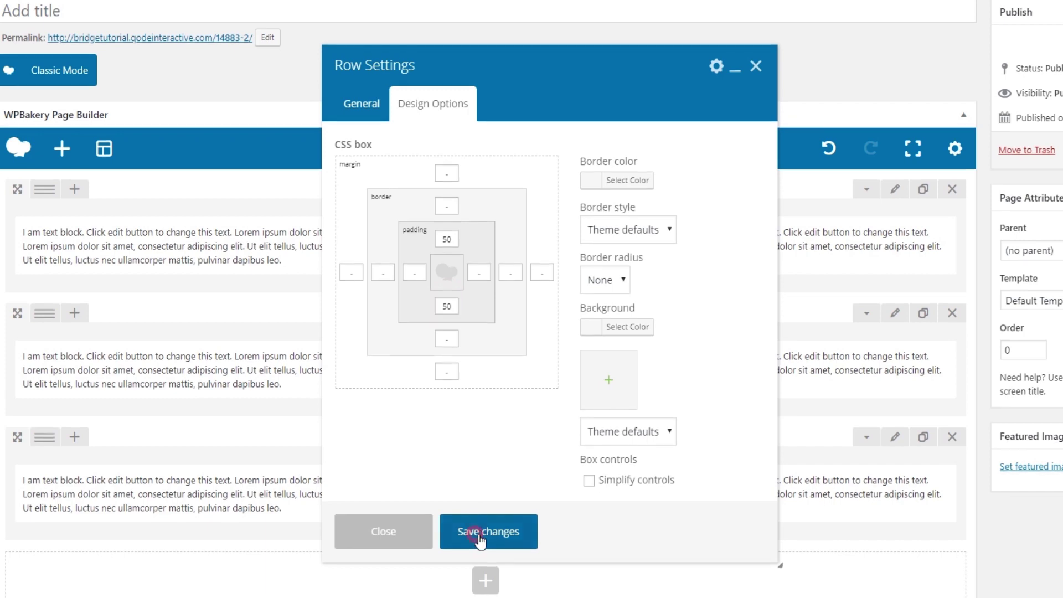
left_click(472, 531)
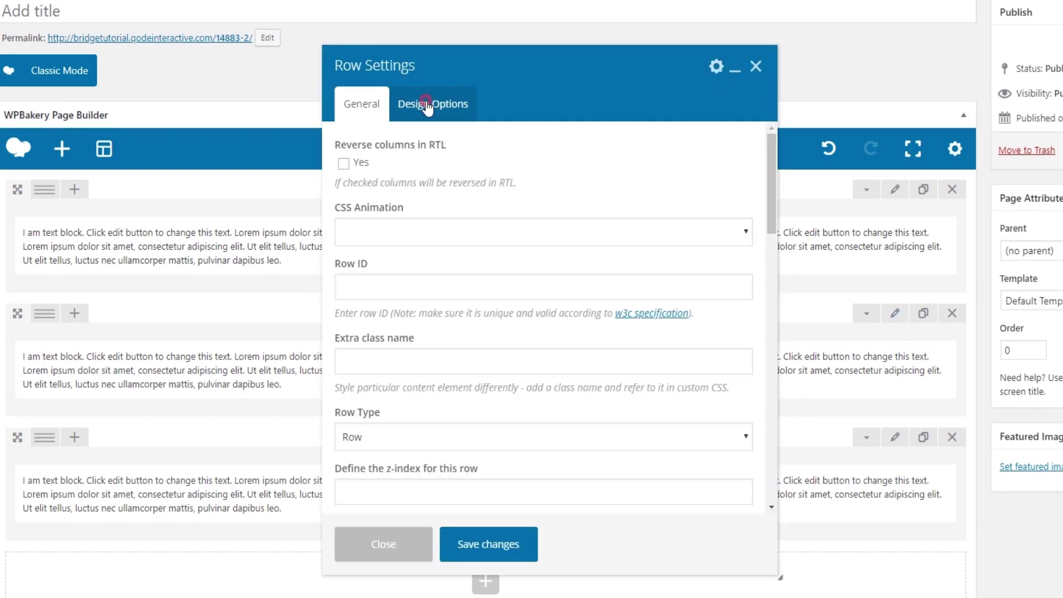
left_click(435, 108)
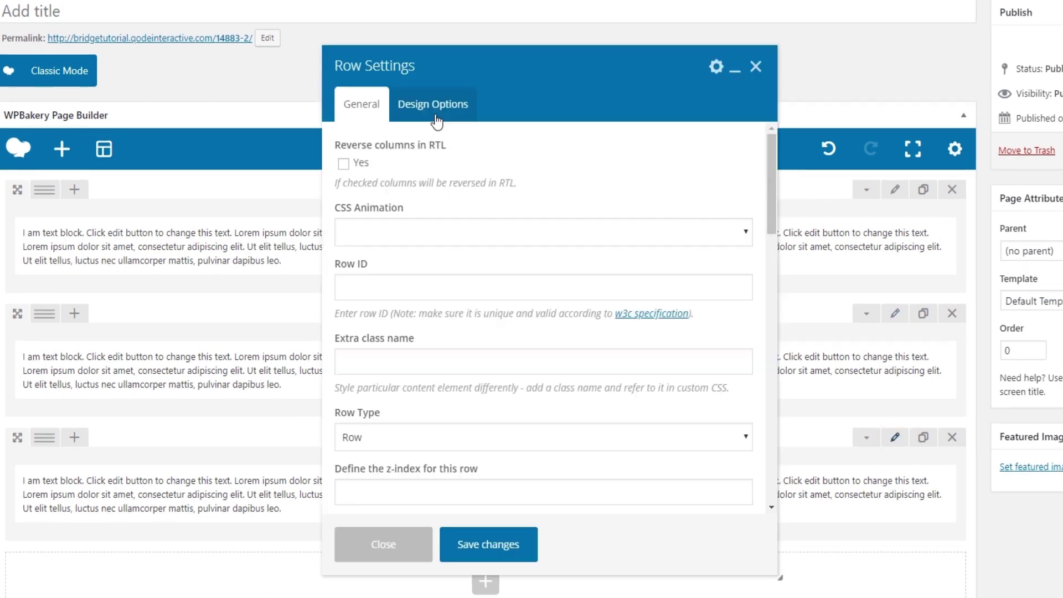
left_click(435, 113)
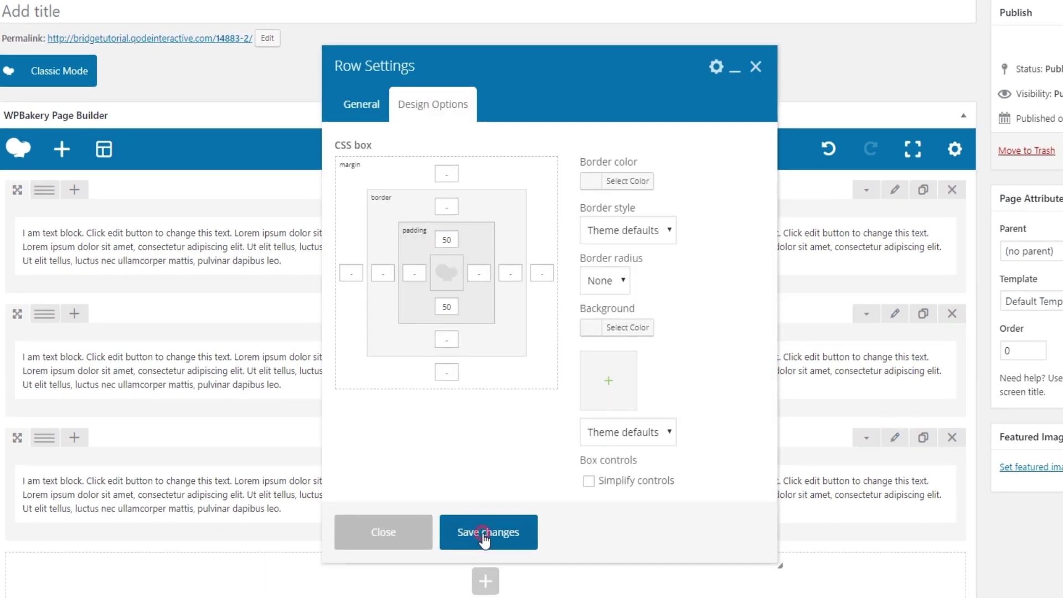
left_click(484, 542)
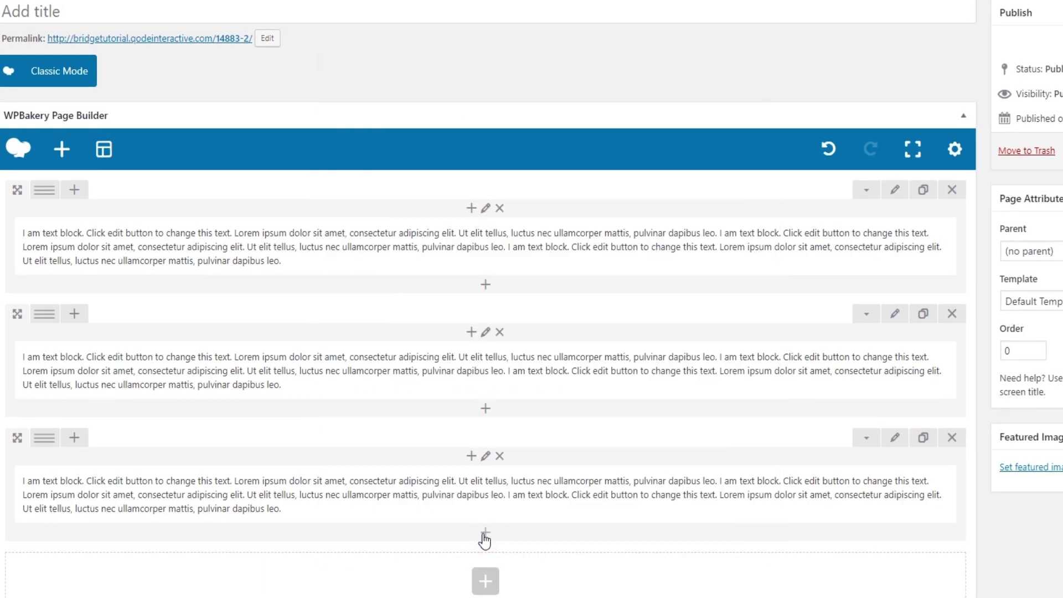
- Give the middle row a light grey background colour and save it
left_click(894, 314)
left_click(422, 108)
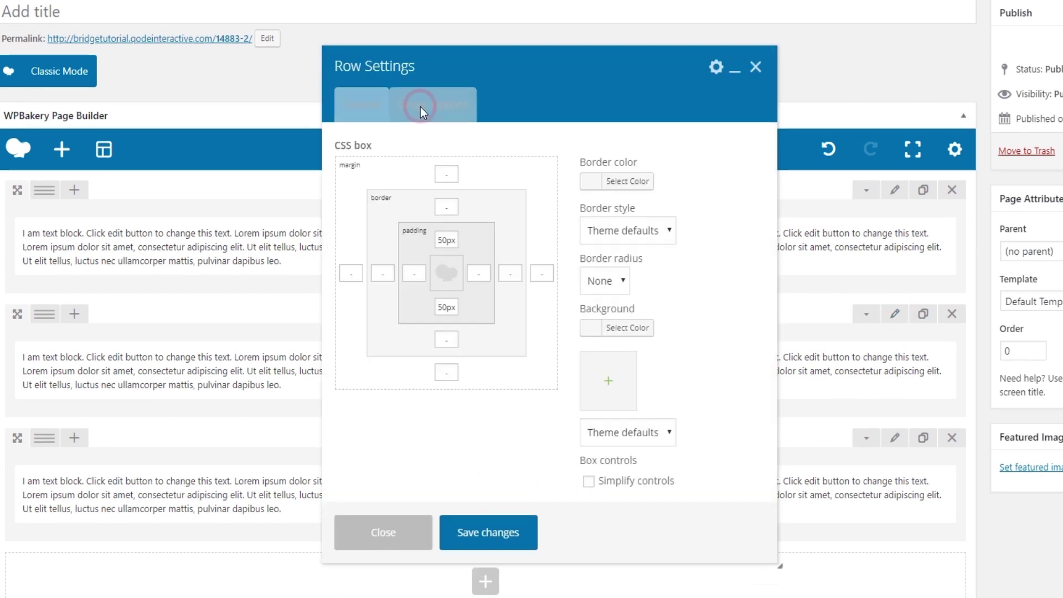
left_click(631, 329)
left_click(558, 380)
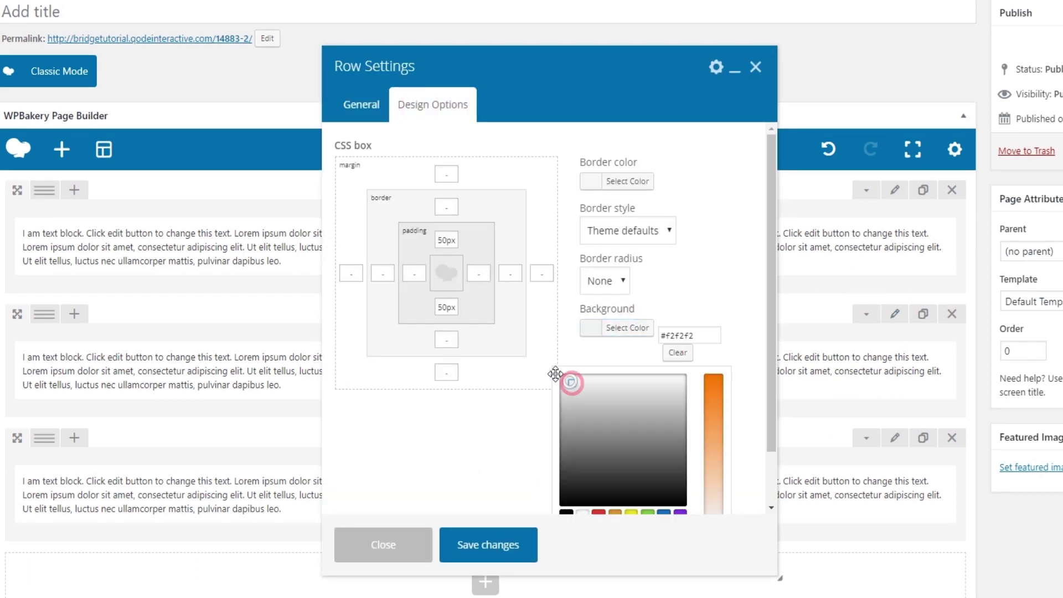
left_click(468, 545)
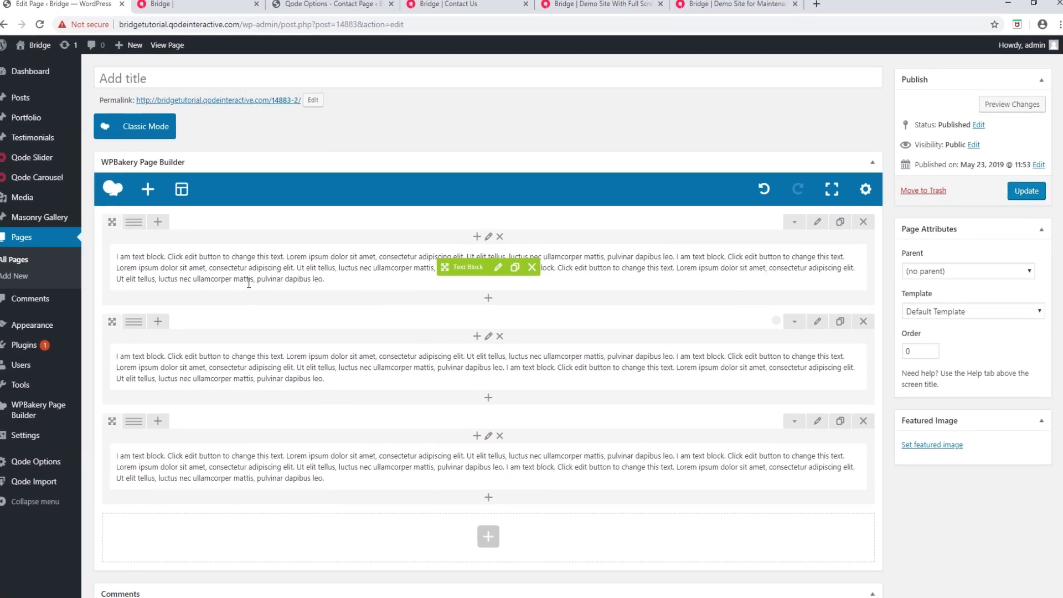
scroll(249, 283, "up", 1)
- Title the page 'Test', update it, and reload the live Bridge | Test tab
left_click(155, 78)
type("Test")
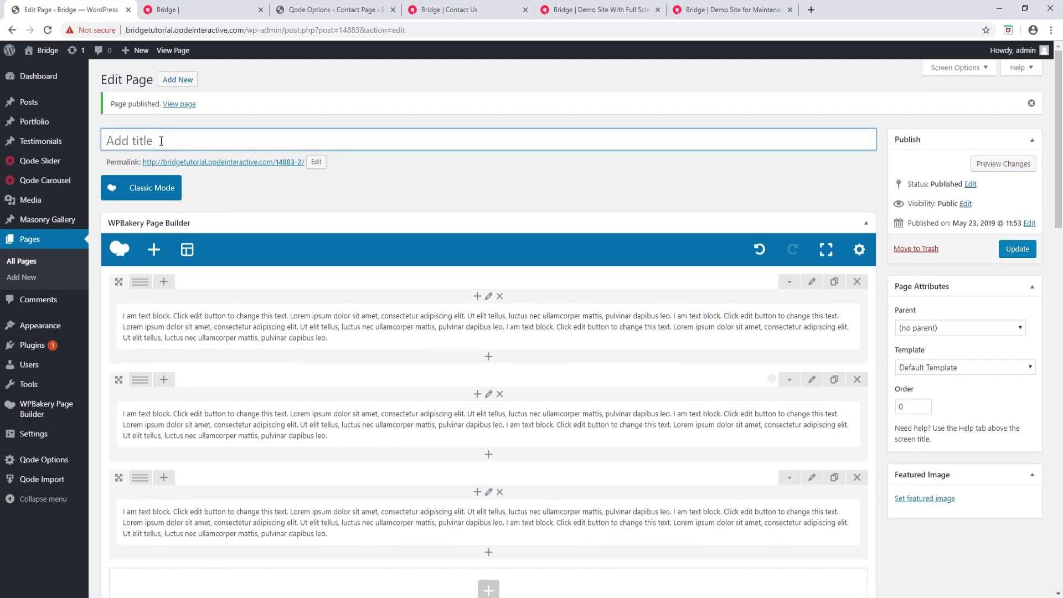
left_click(1019, 250)
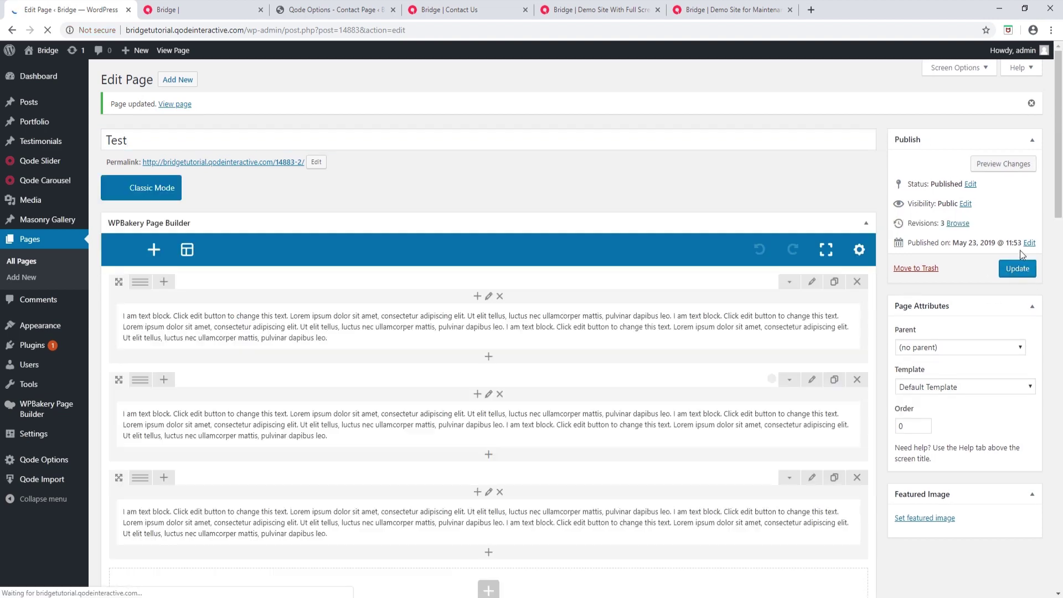
left_click(167, 9)
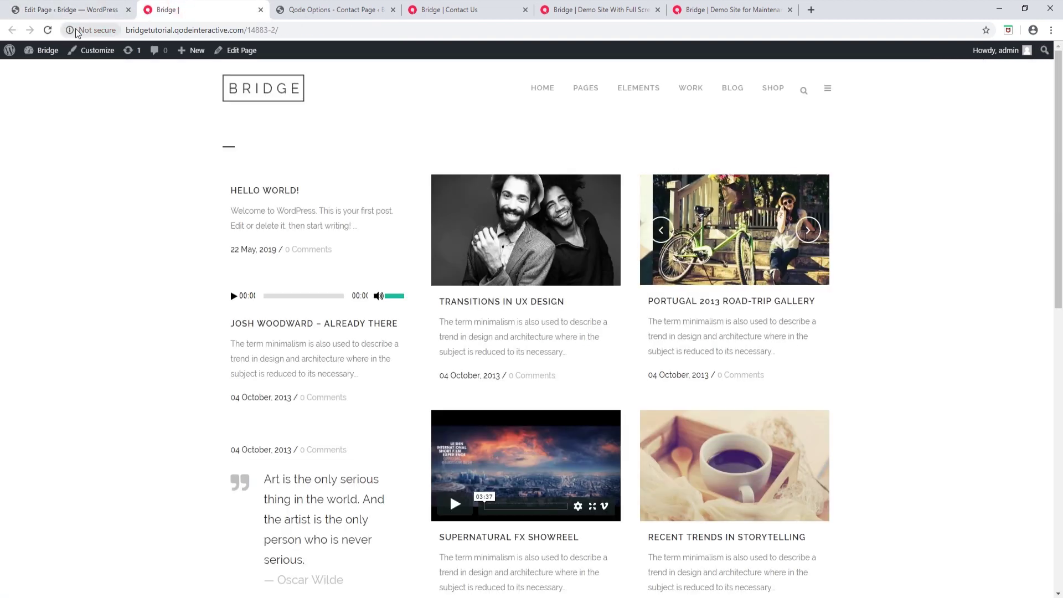
left_click(48, 30)
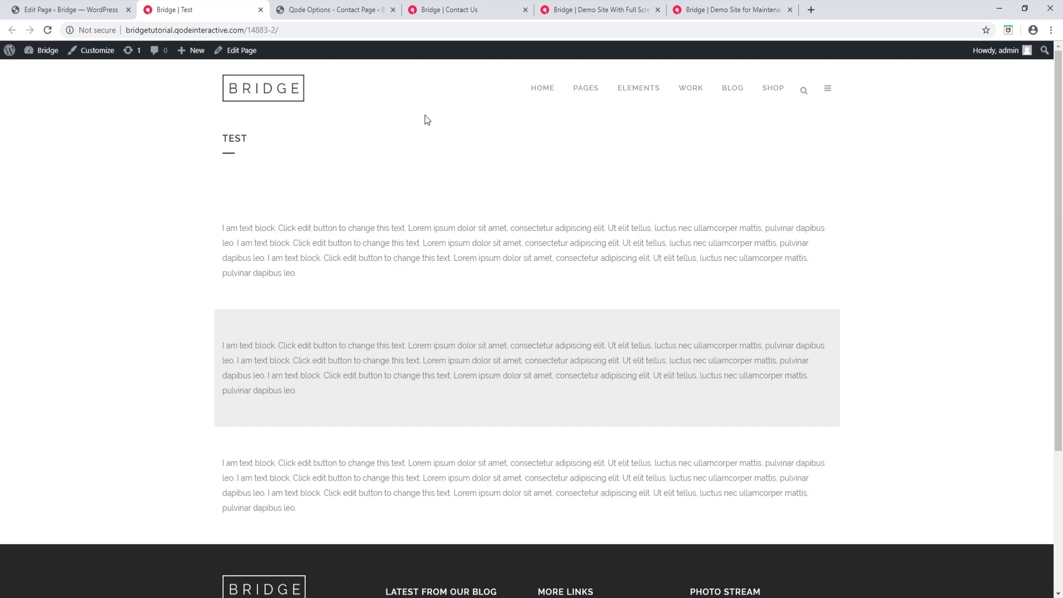
- Switch the page template to Full Width and update the page
left_click(96, 9)
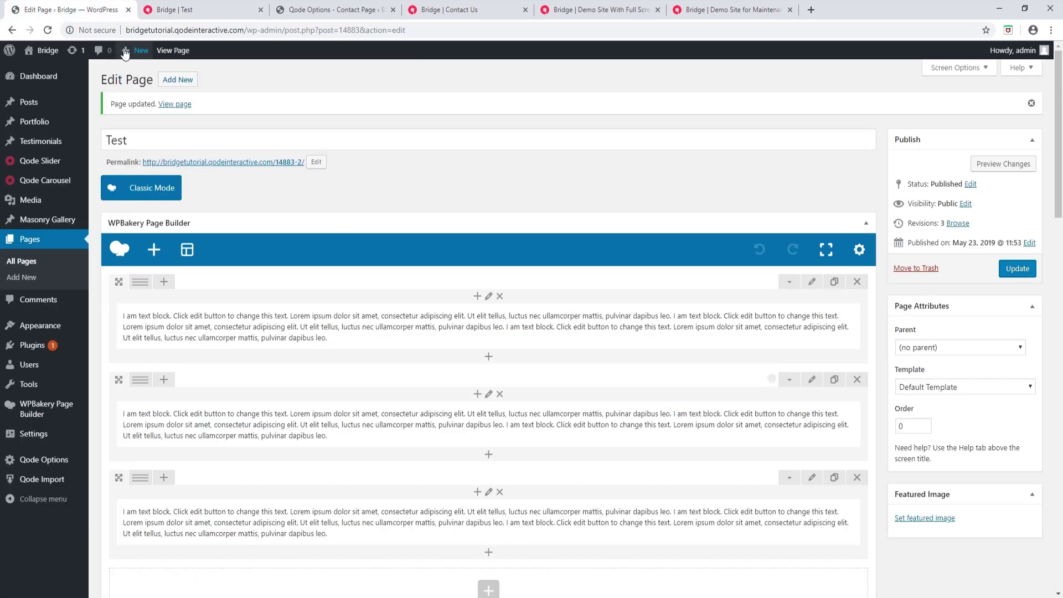
left_click(941, 386)
left_click(944, 374)
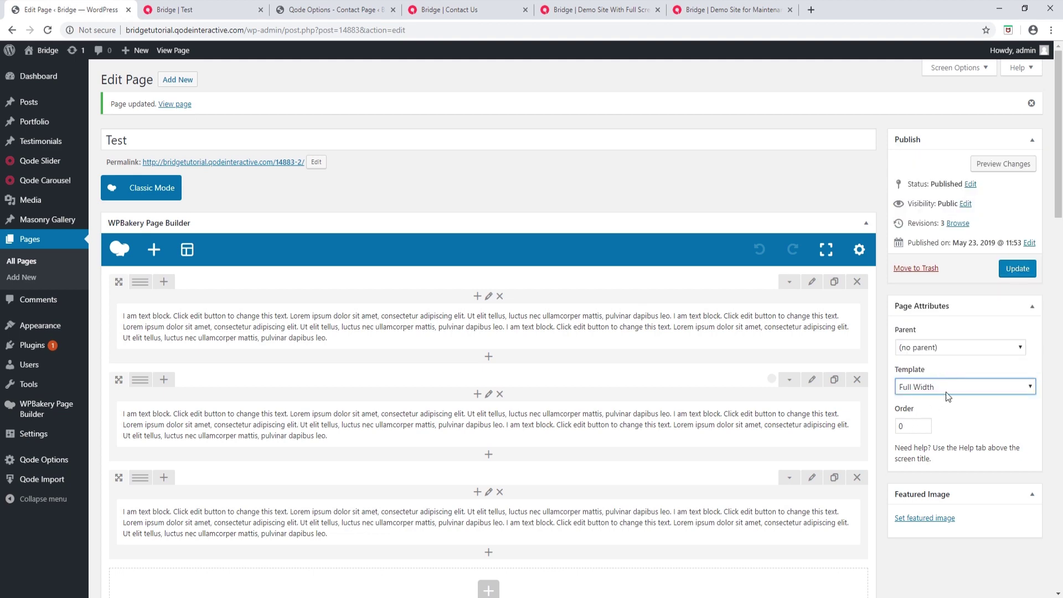
left_click(1017, 268)
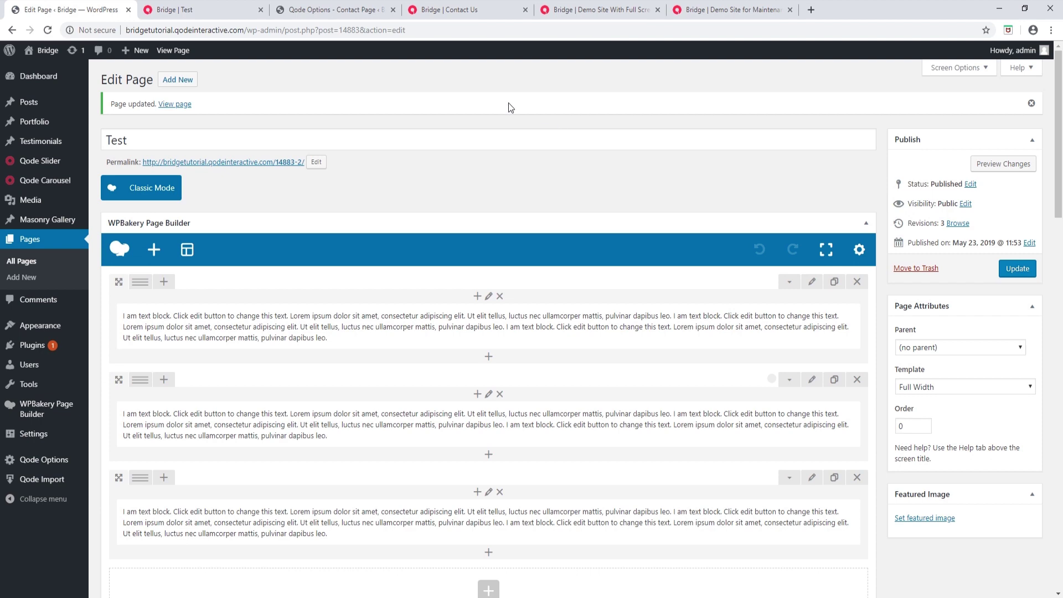
- Reload the live Test page to check the full-width rows, then go back to the editor
left_click(243, 9)
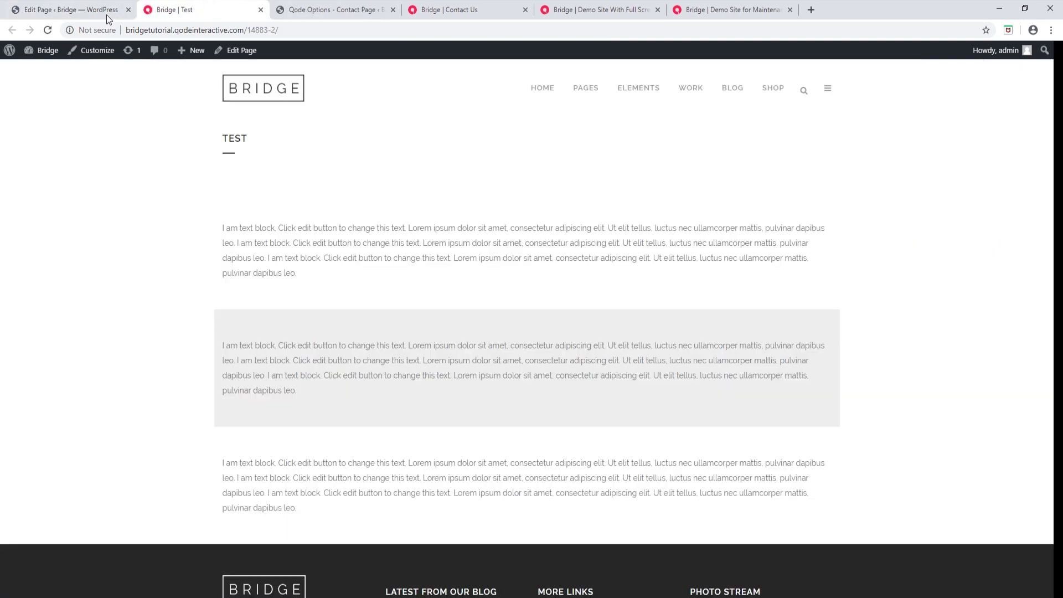
left_click(48, 29)
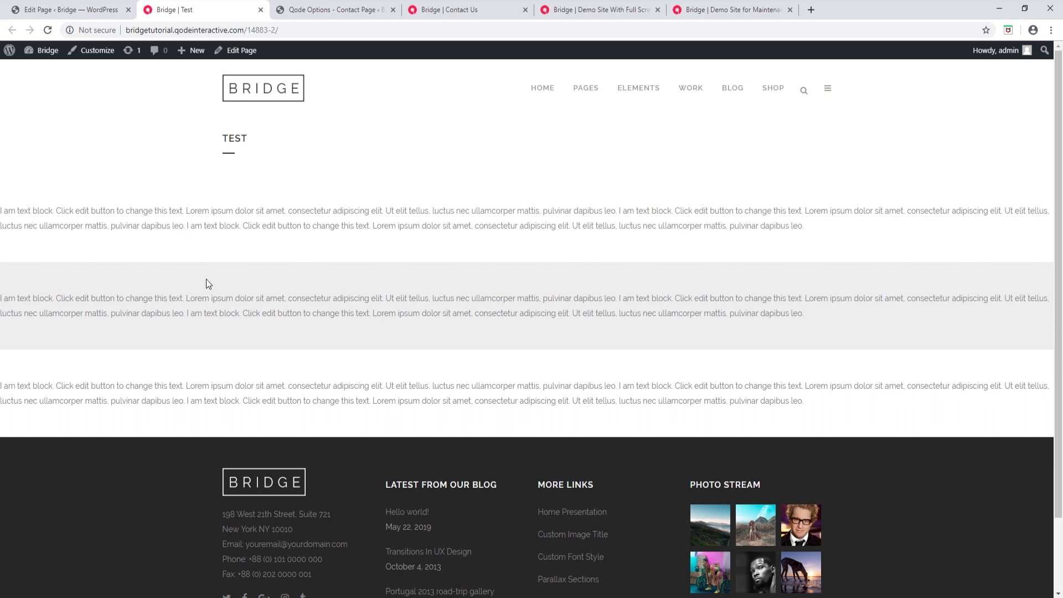
left_click(83, 8)
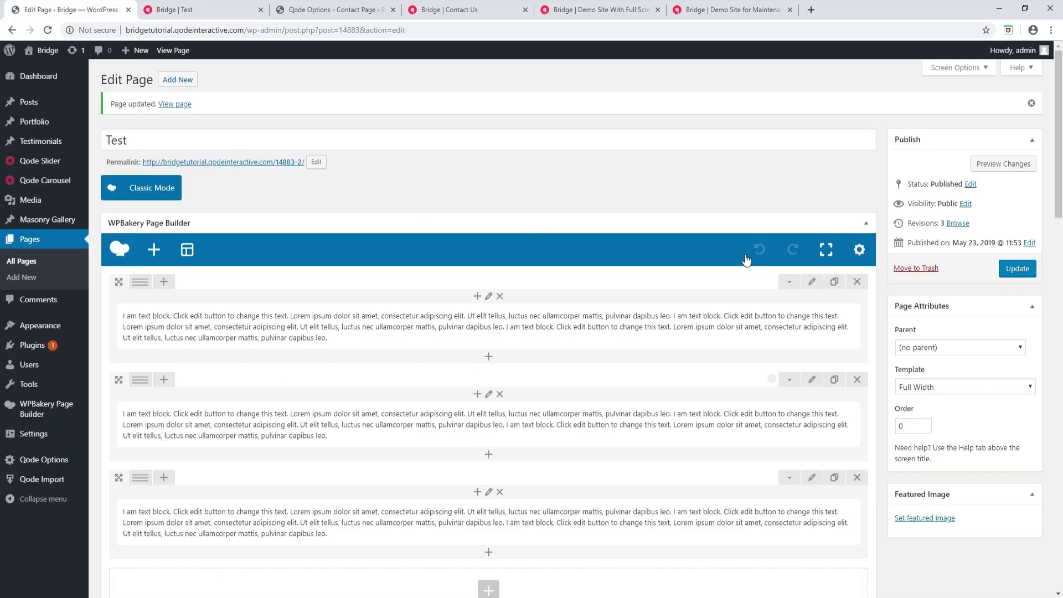
- Set the first text row's Type to In Grid and save its settings
left_click(811, 281)
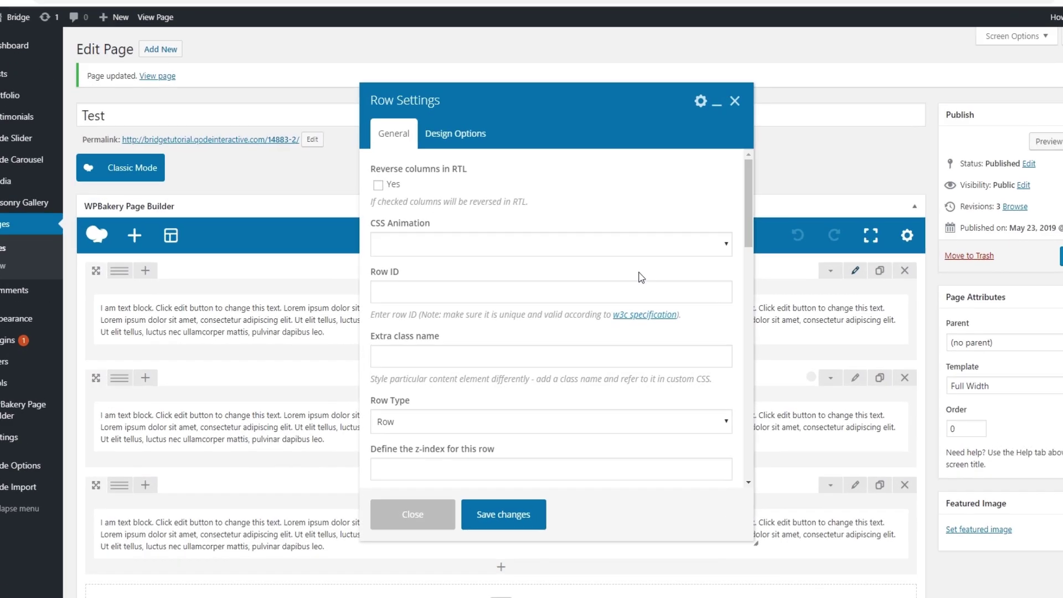
scroll(548, 268, "down", 3)
scroll(618, 220, "down", 3)
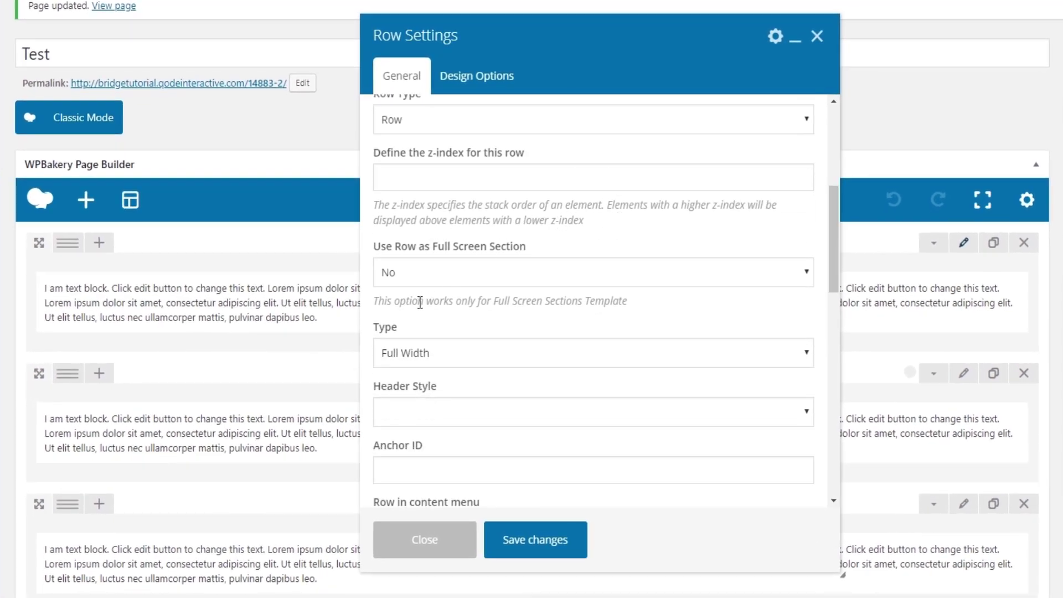
left_click(418, 355)
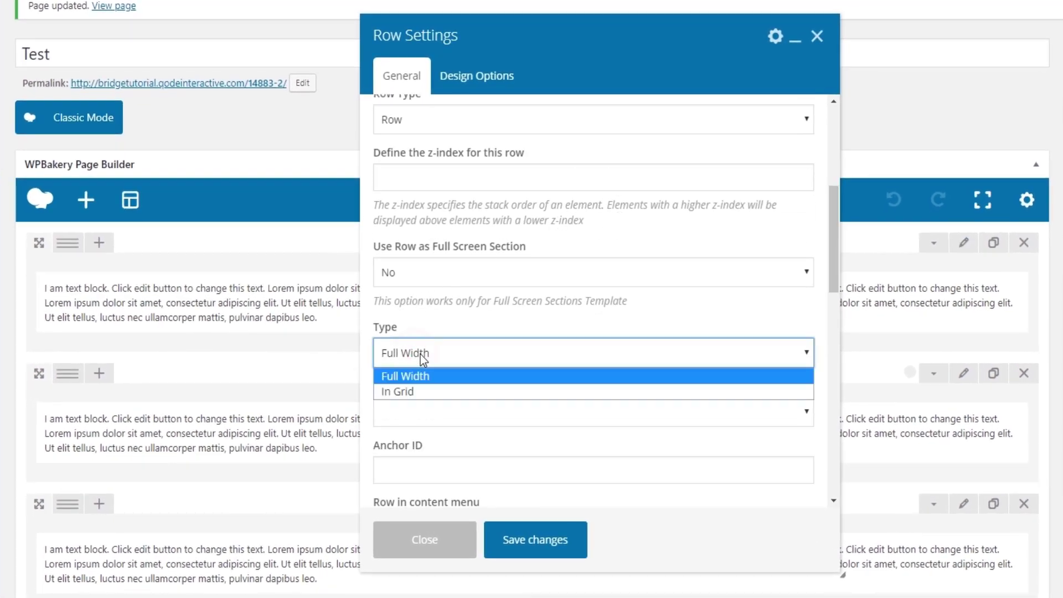
left_click(406, 391)
left_click(557, 539)
- Set the next text row to In Grid as well and update the page
left_click(963, 373)
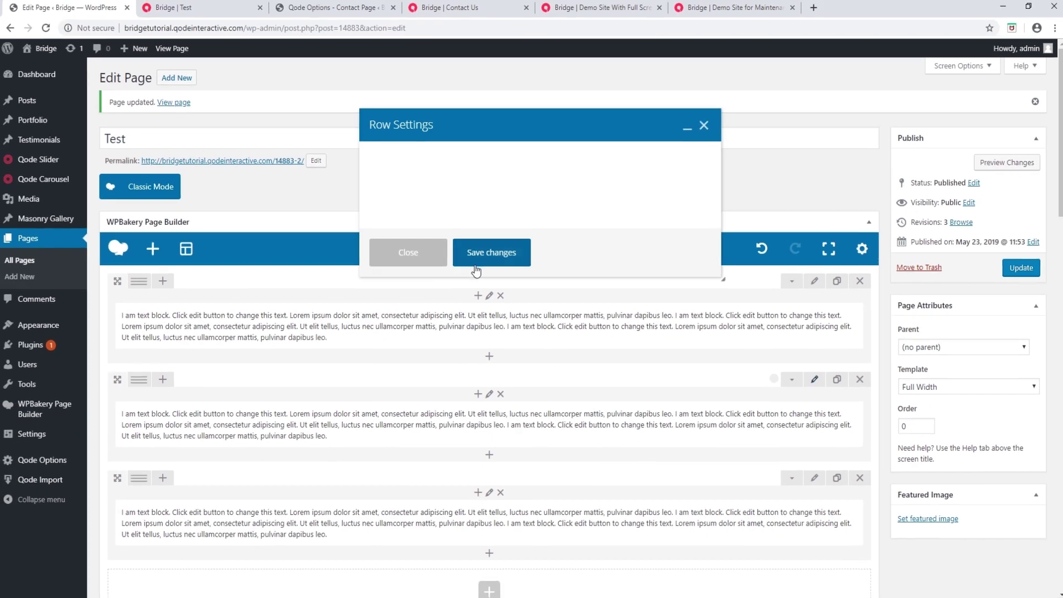
left_click(405, 272)
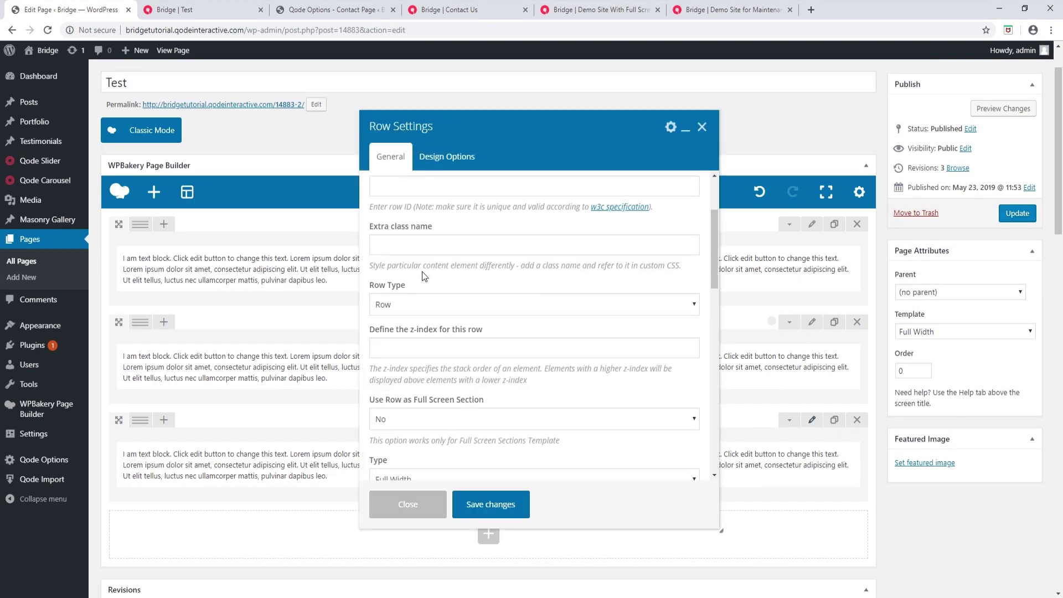
scroll(422, 271, "down", 3)
left_click(399, 304)
left_click(391, 334)
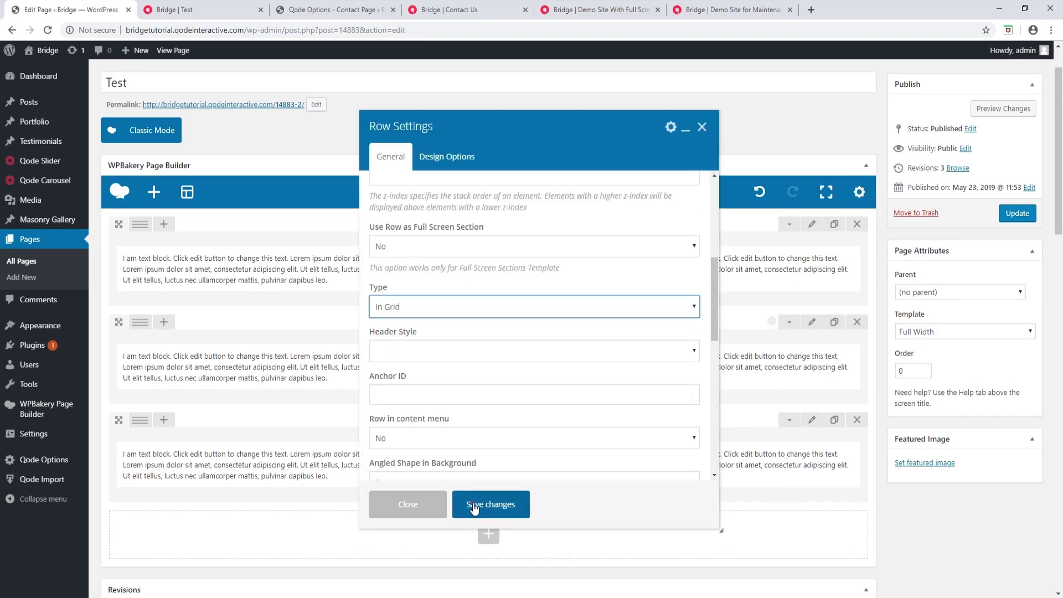
left_click(490, 504)
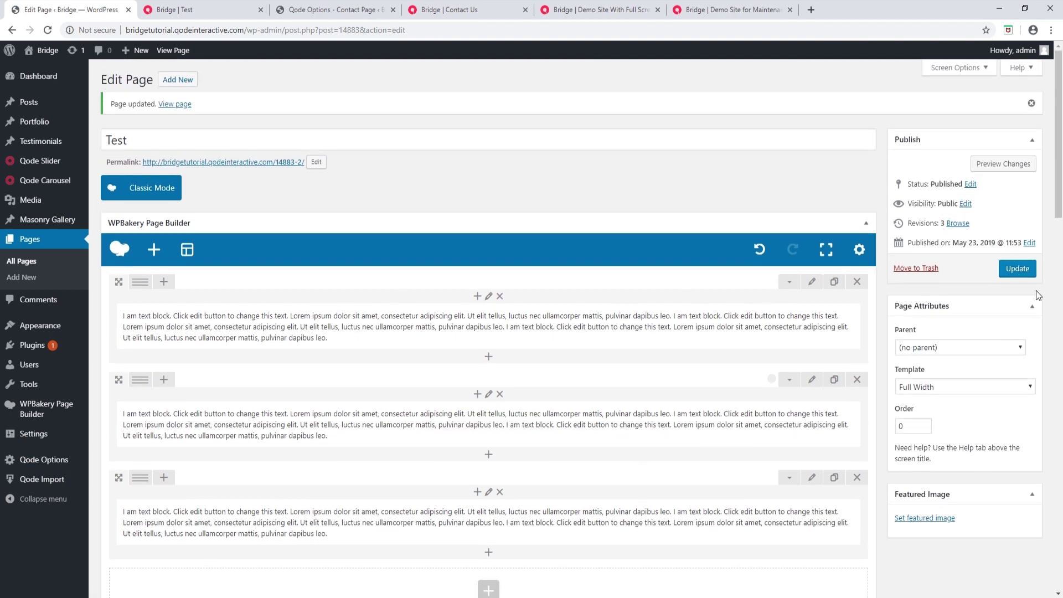
left_click(1013, 270)
left_click(221, 9)
- Reload the live Test page to check the in-grid rows, then go back to the editor
left_click(47, 31)
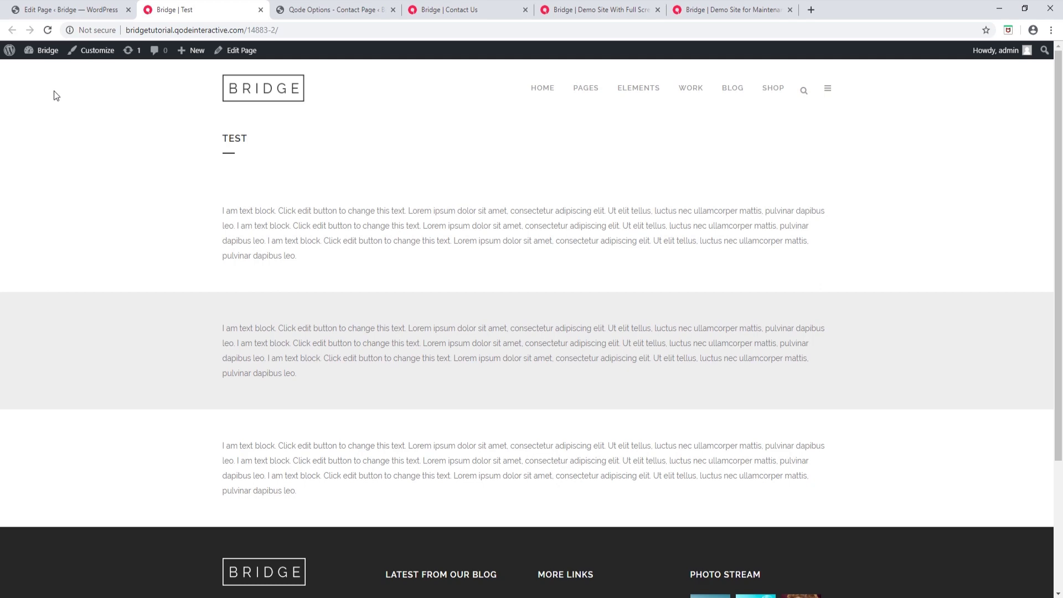
left_click(60, 9)
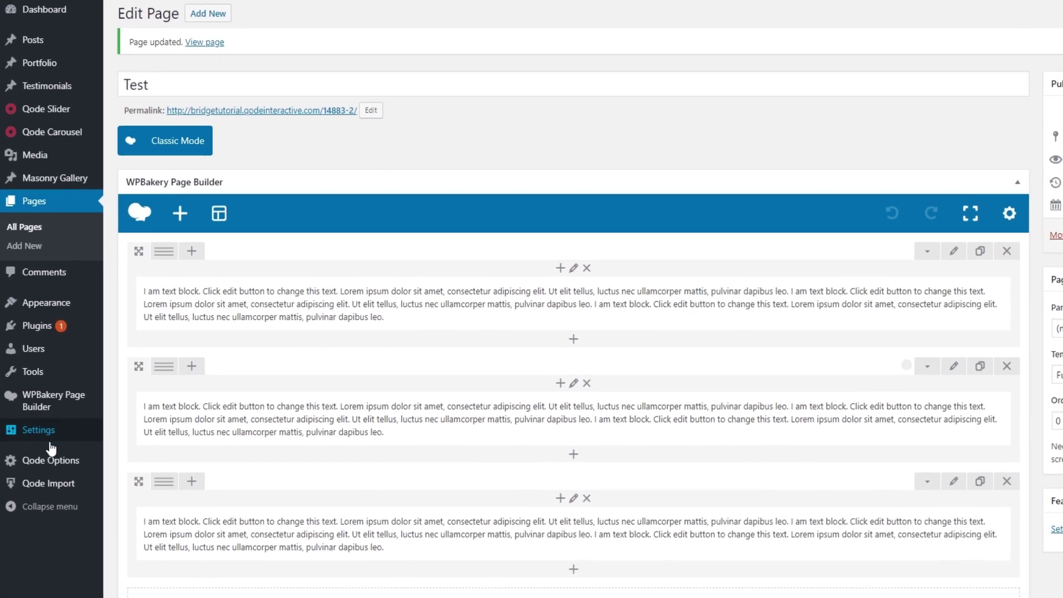
- Set Qode Options General Initial Width of Content to 1400px and save the changes
left_click(46, 460)
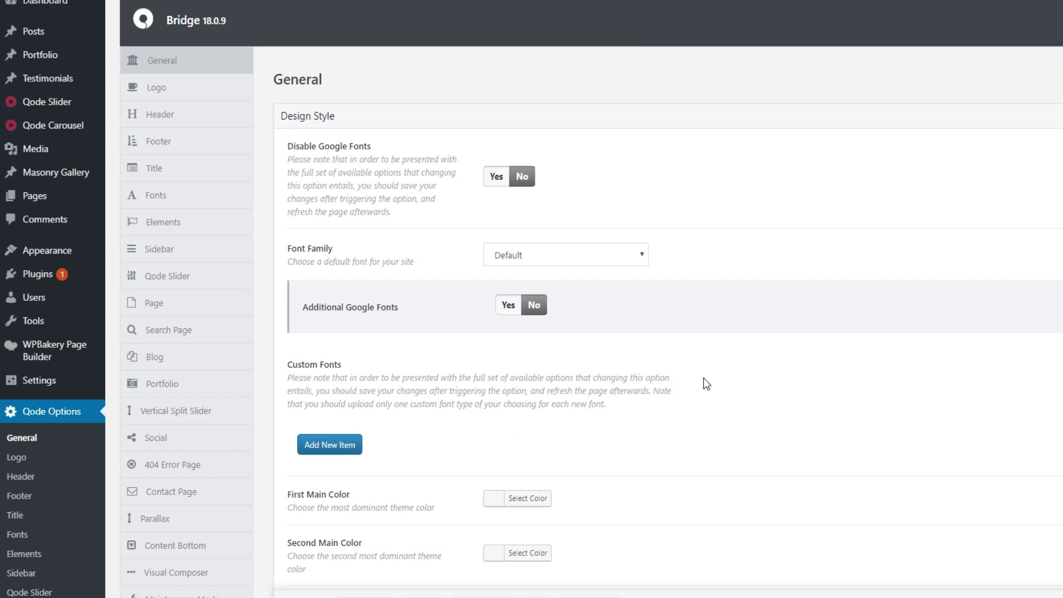
scroll(703, 385, "down", 8)
scroll(705, 383, "down", 8)
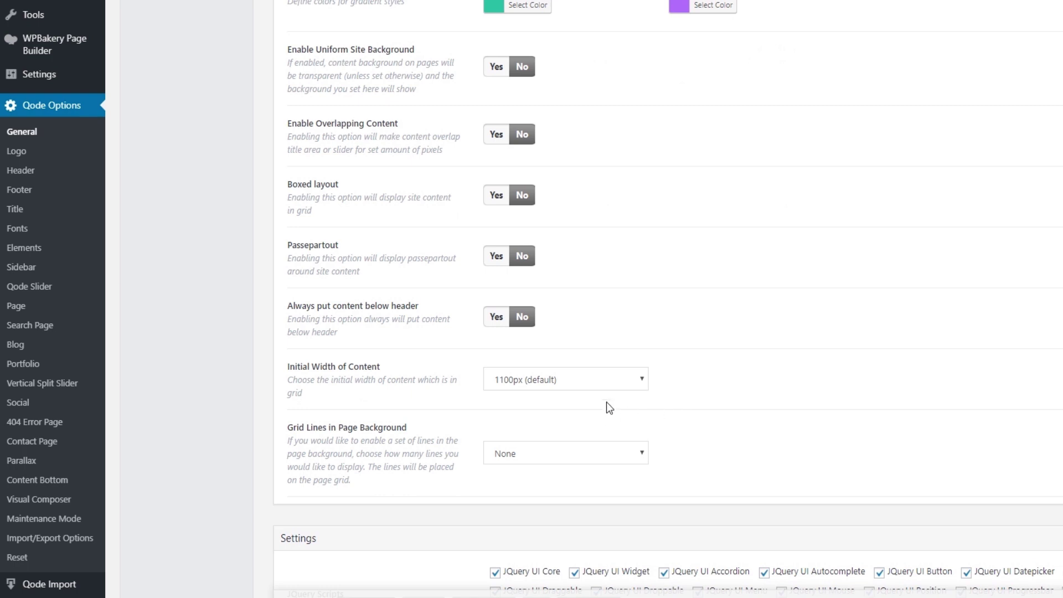
left_click(560, 377)
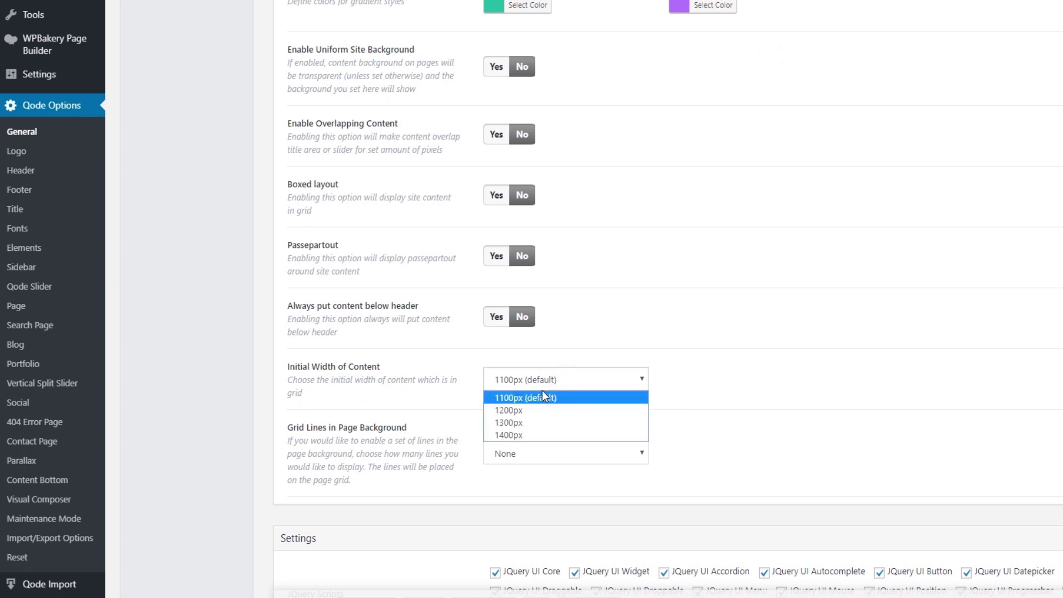
left_click(514, 434)
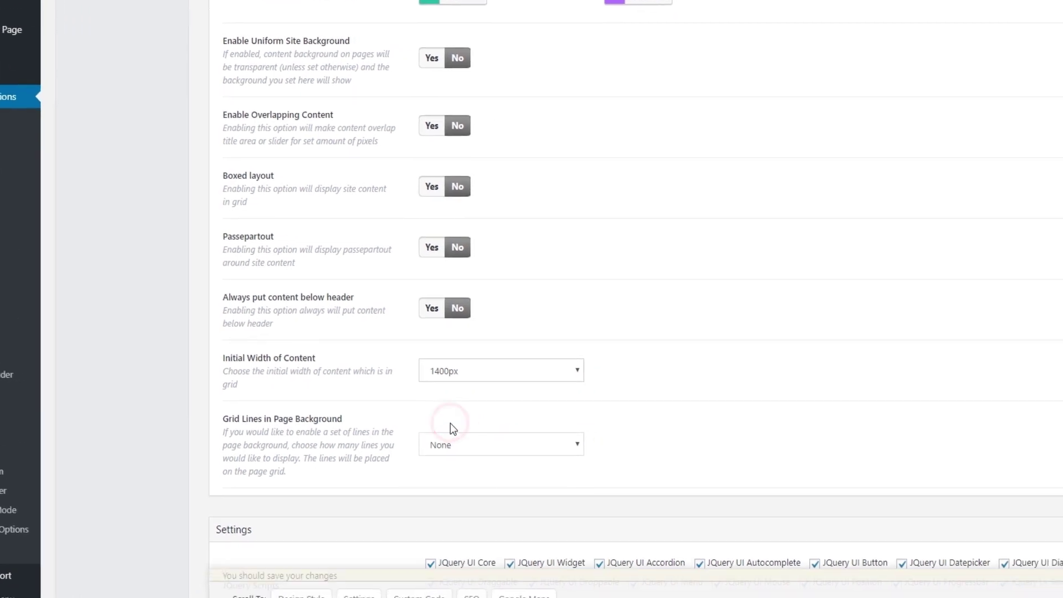
left_click(990, 583)
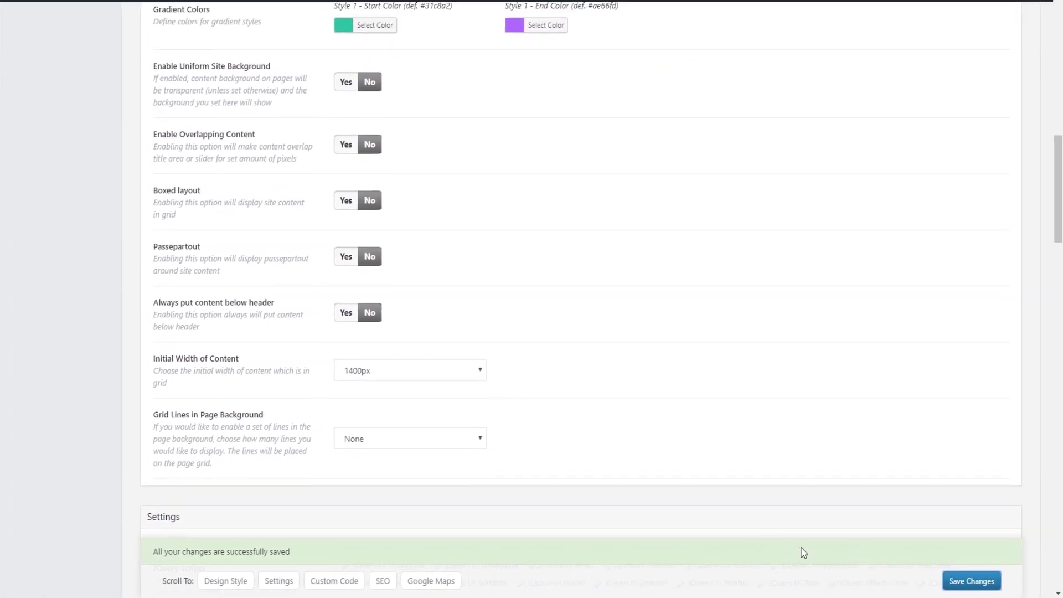
left_click(208, 6)
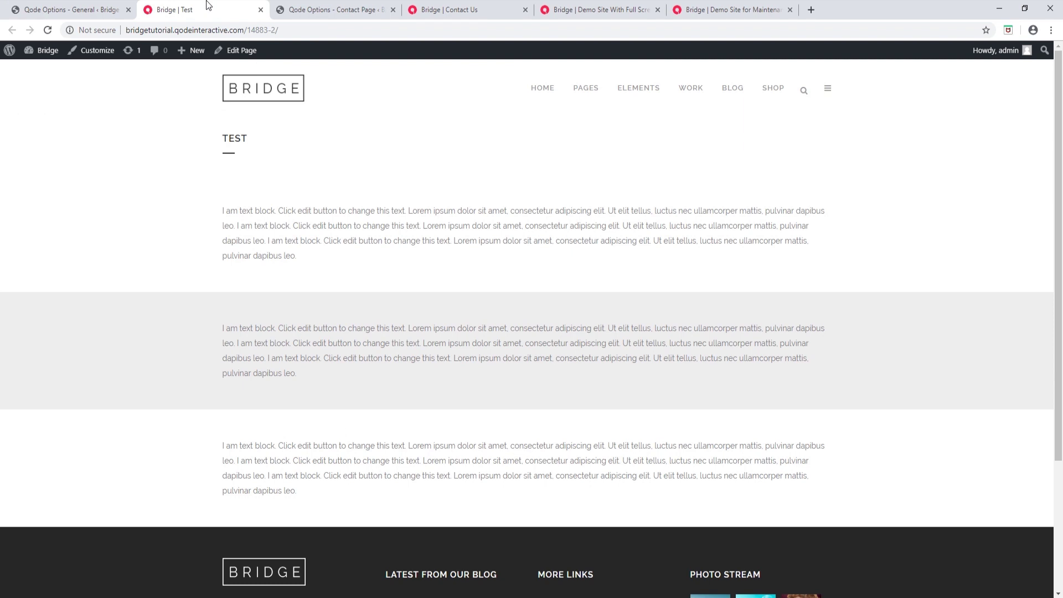
- Reload the live Test page to view the rows in the 1400px grid
key("F5")
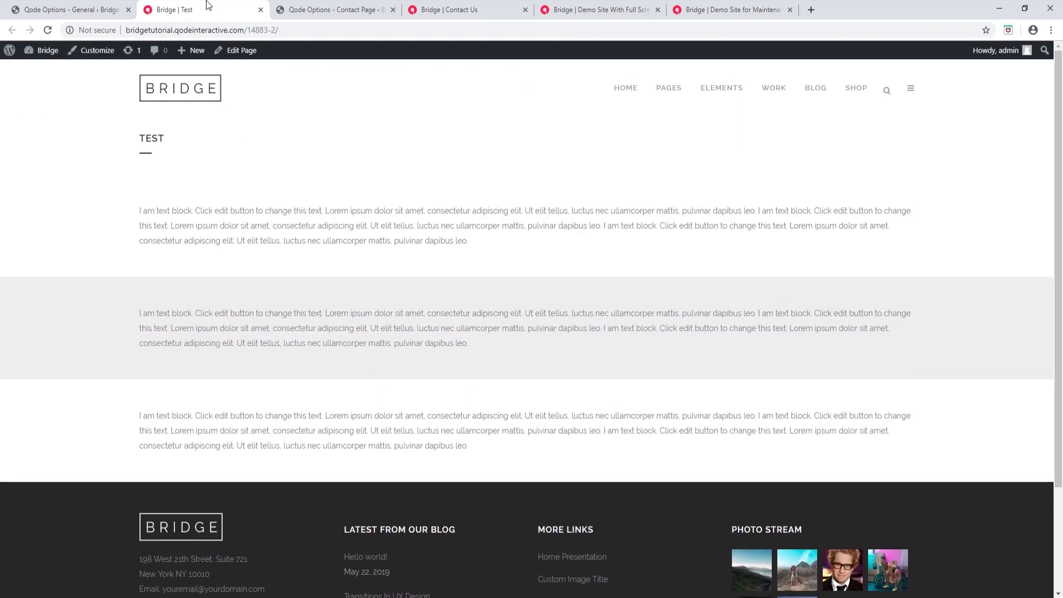